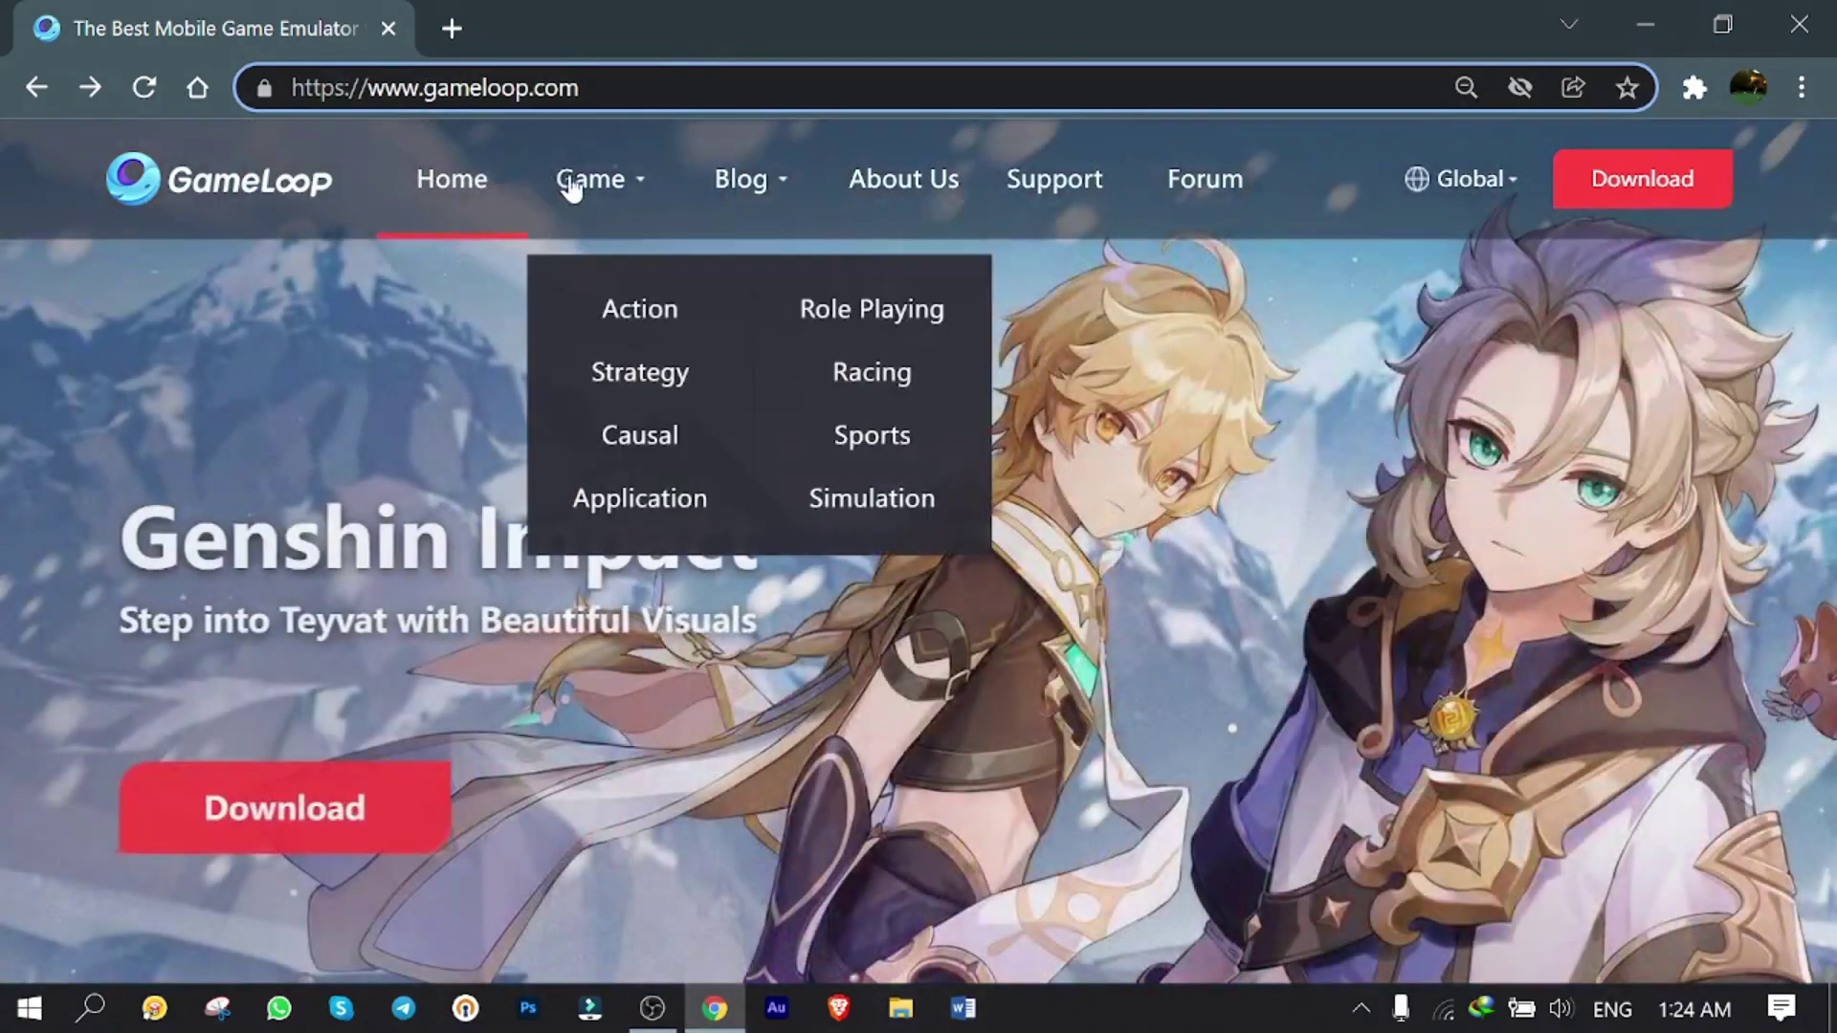
- Download the Call of Duty: Mobile installer from the Action games on the GameLoop website
{"action": "left_click", "coordinate": [590, 182]}
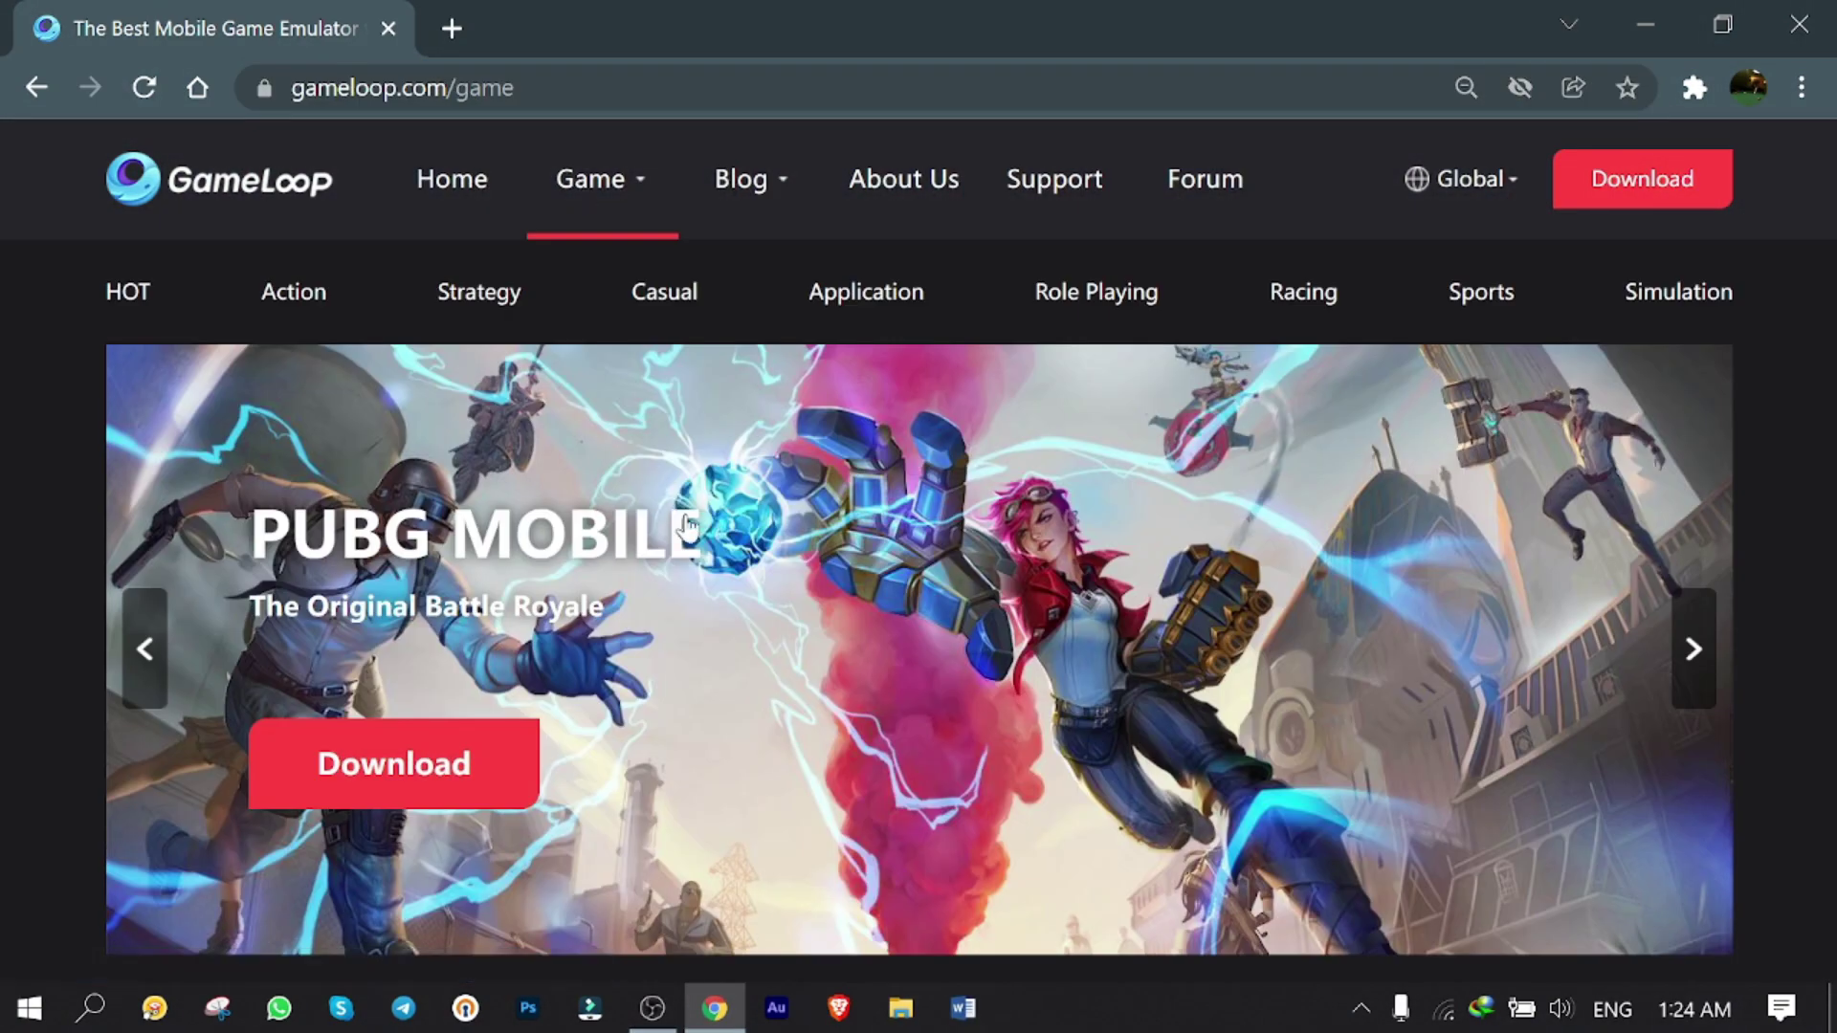
{"action": "scroll", "coordinate": [684, 492], "scroll_direction": "down", "scroll_amount": 5}
{"action": "scroll", "coordinate": [687, 495], "scroll_direction": "down", "scroll_amount": 10}
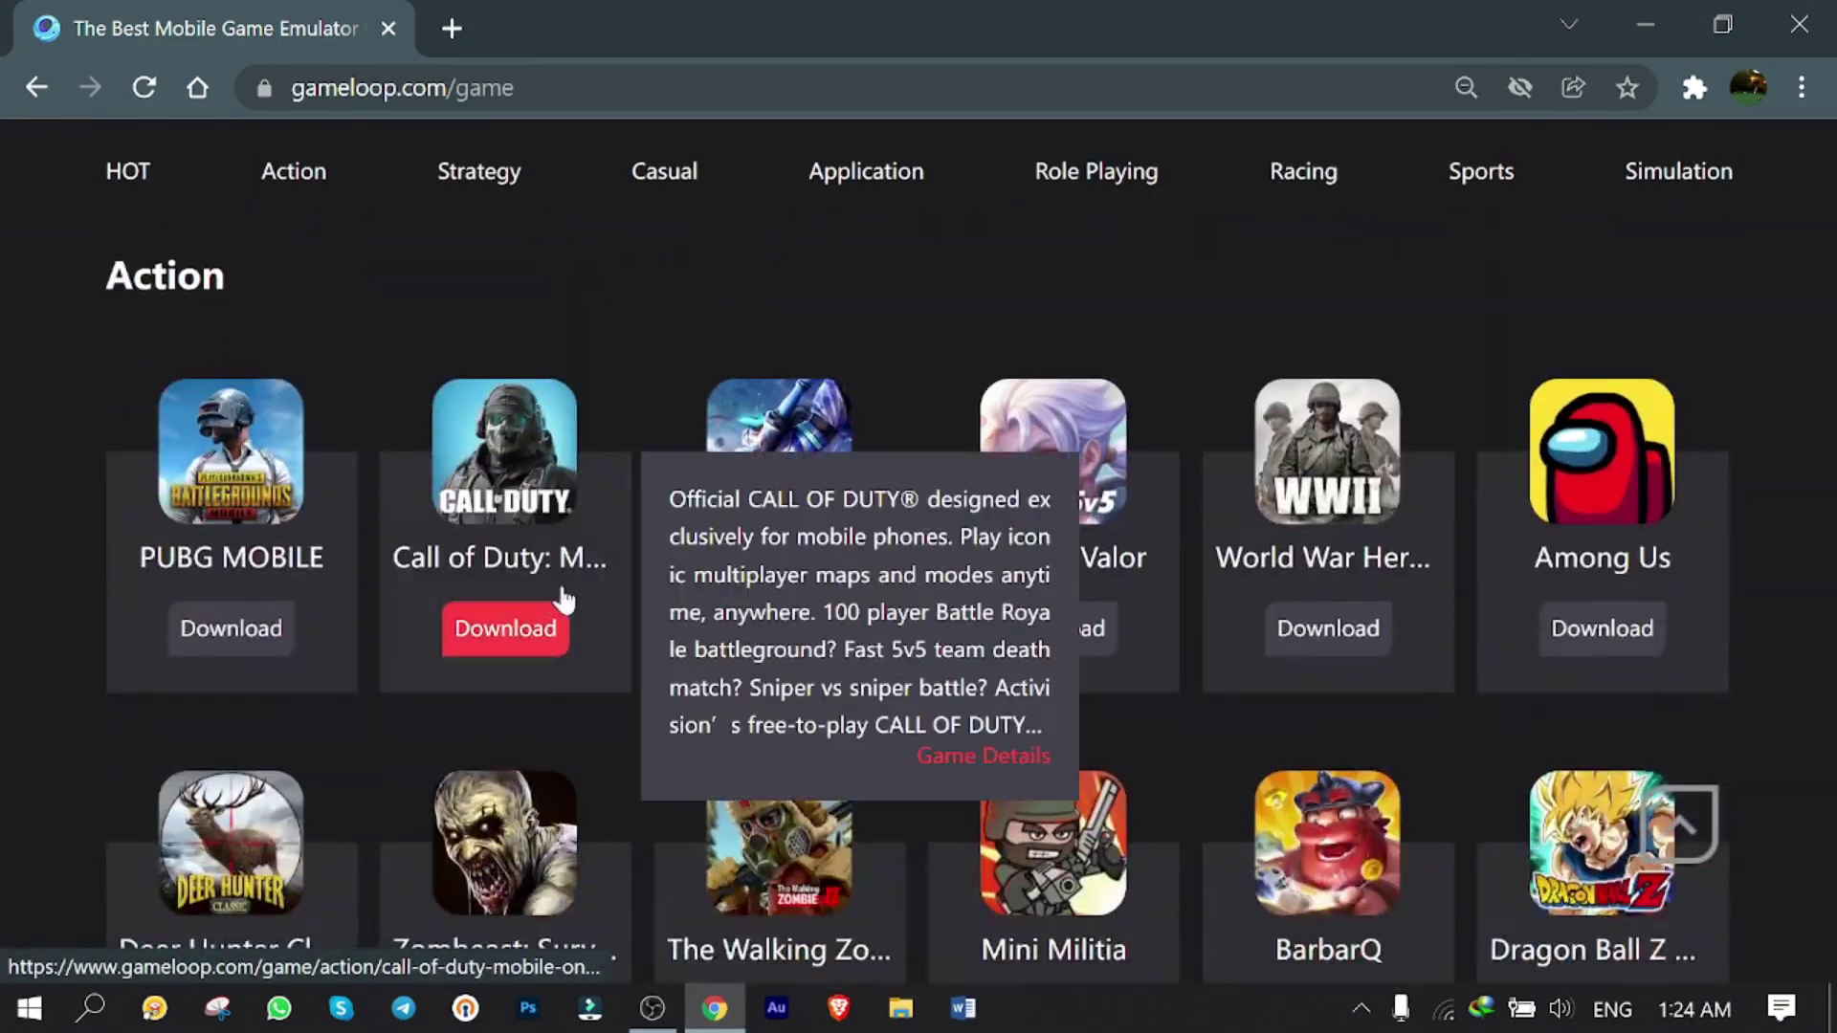
{"action": "left_click", "coordinate": [501, 631]}
{"action": "left_click", "coordinate": [1148, 617]}
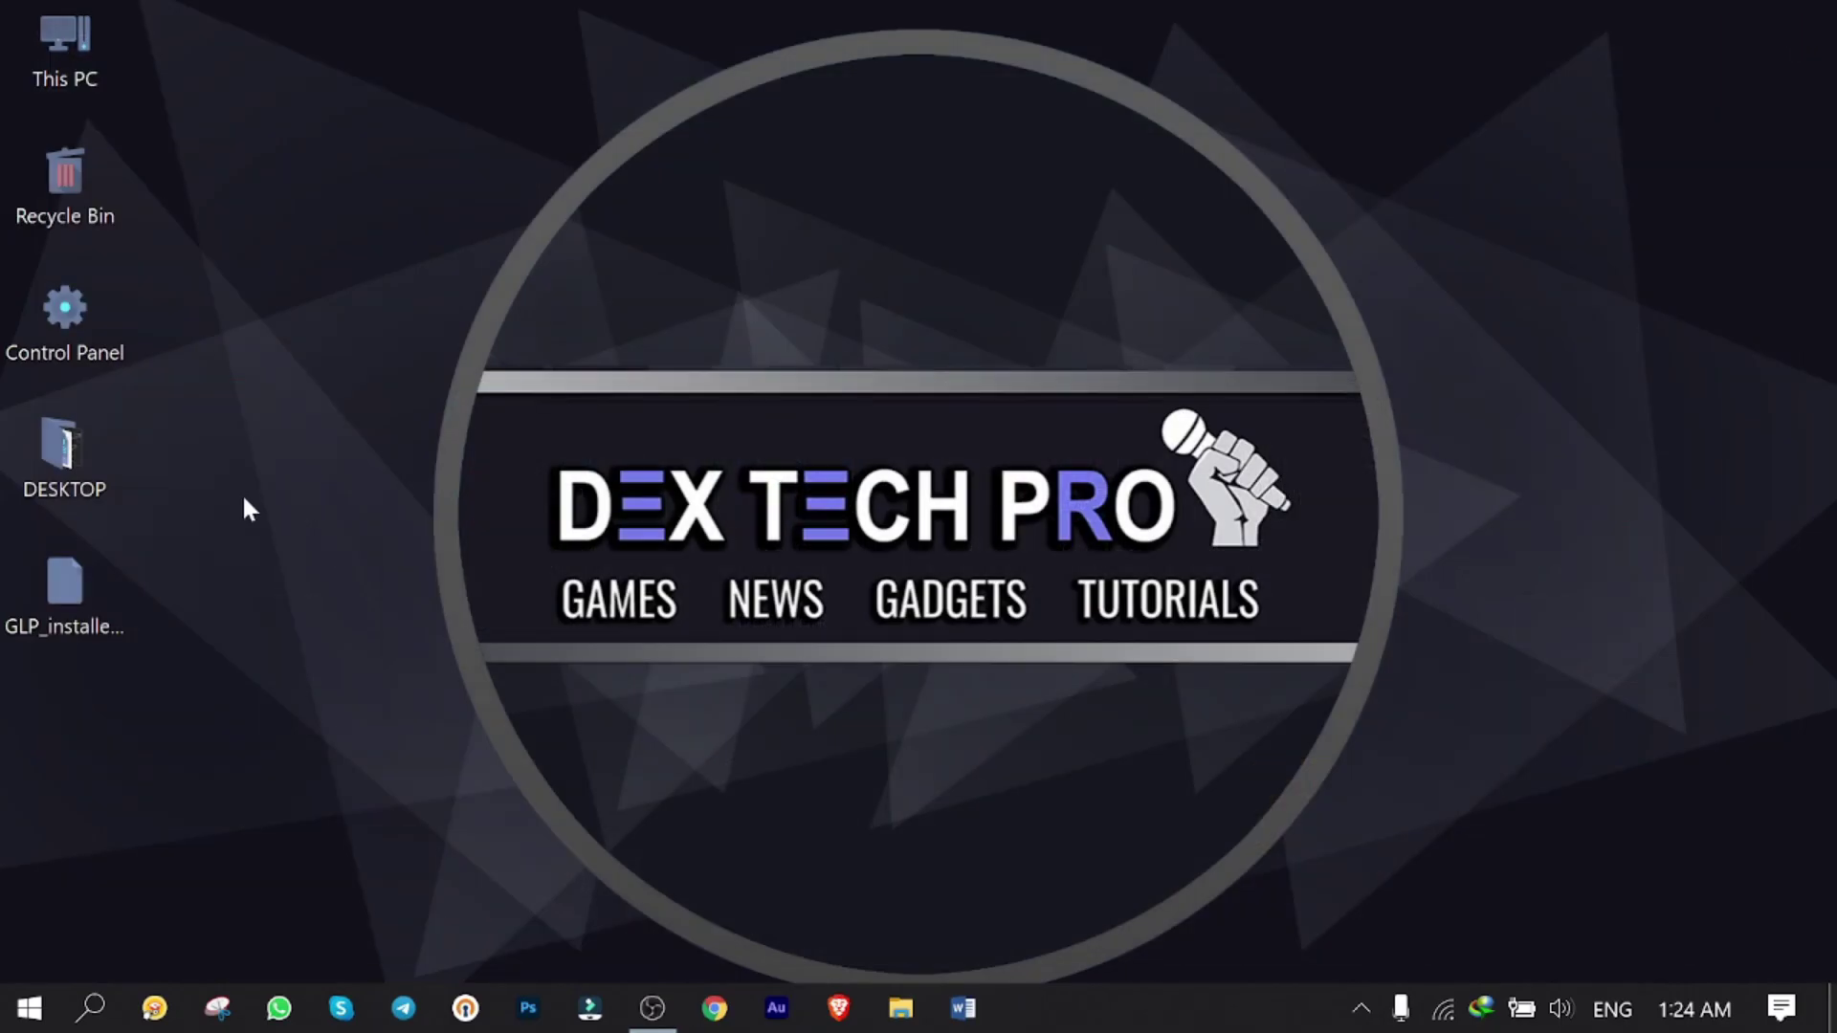
- Run the downloaded GLP installer from the desktop, install GameLoop and start it
{"action": "double_click", "coordinate": [84, 607]}
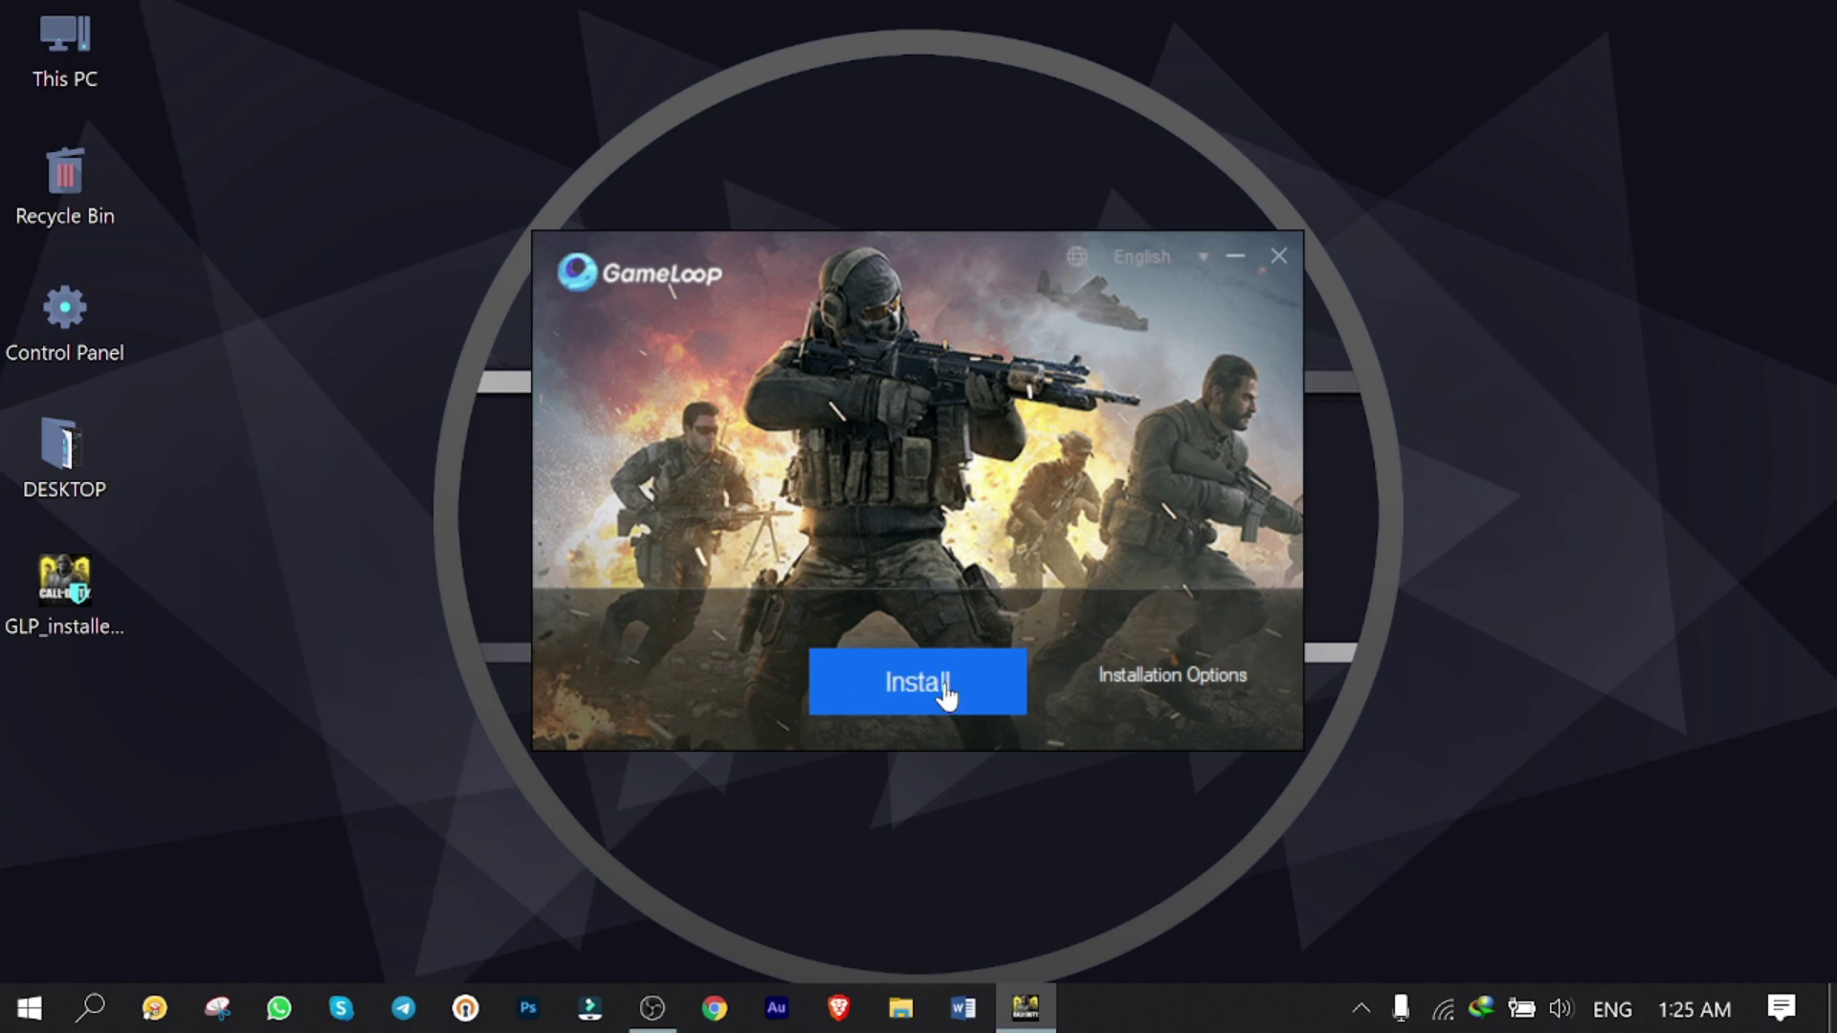
{"action": "left_click", "coordinate": [943, 682]}
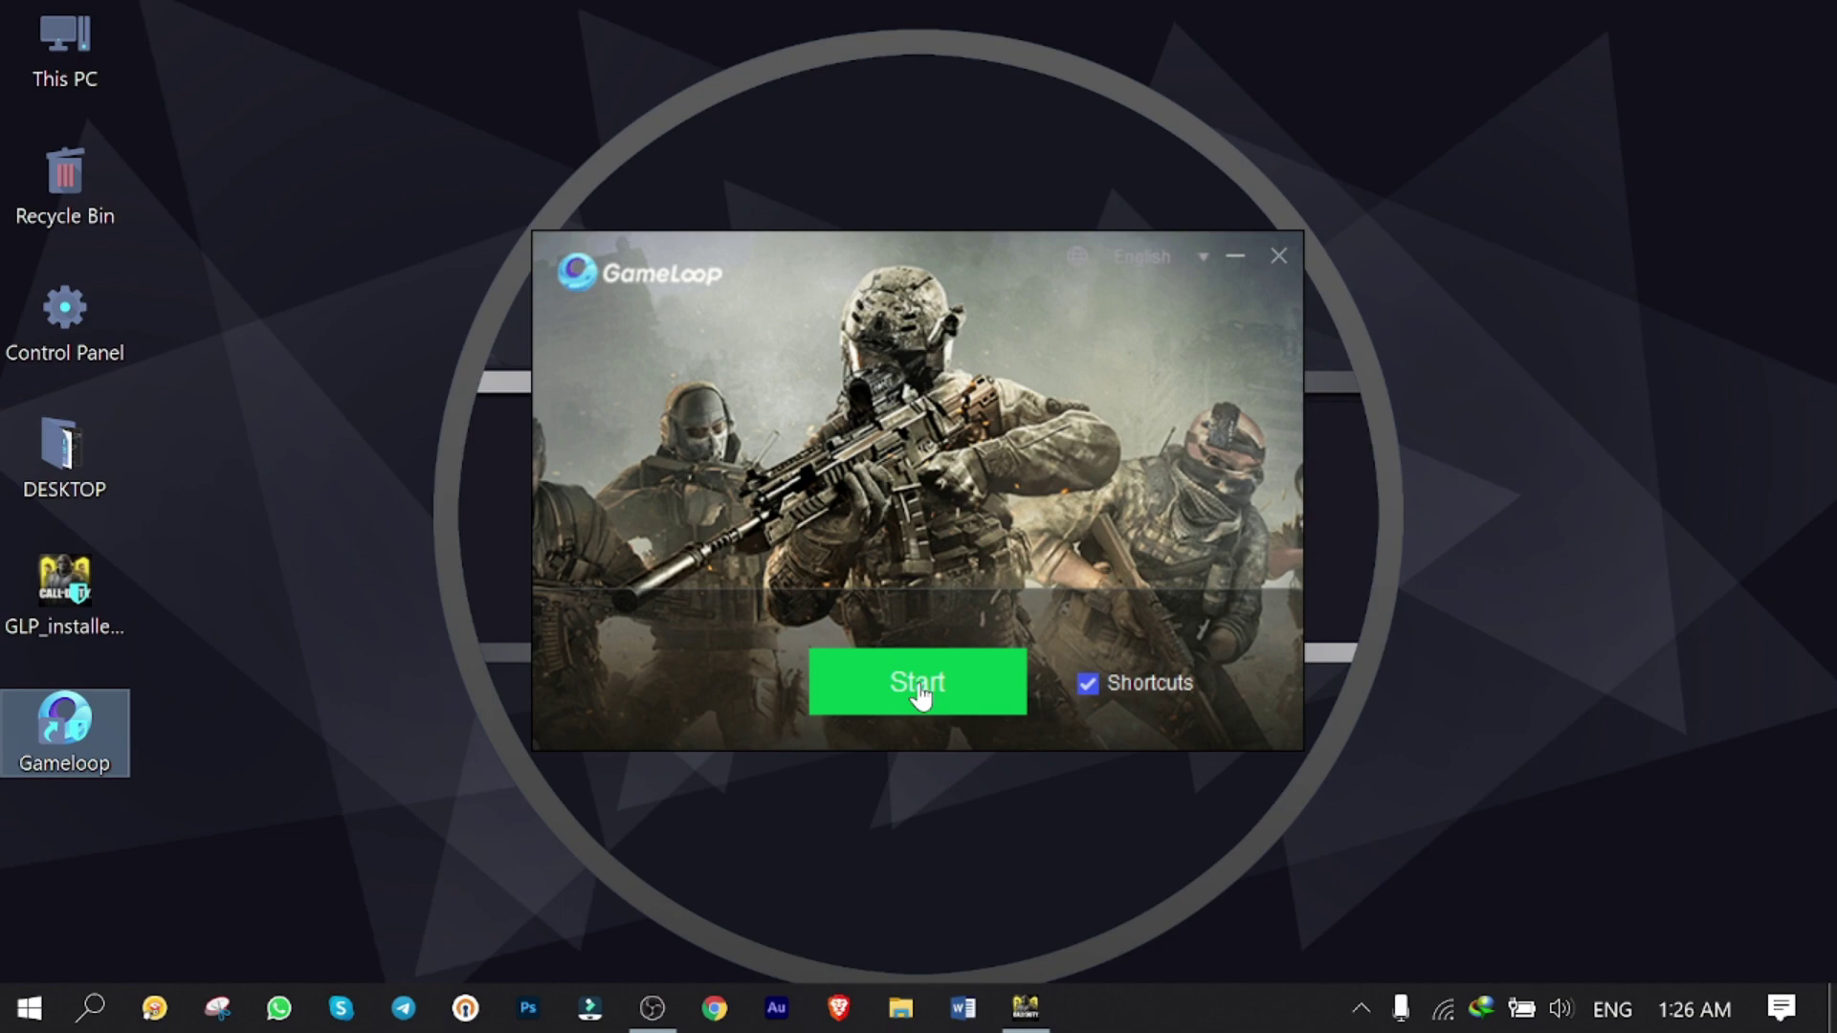
{"action": "left_click", "coordinate": [918, 688]}
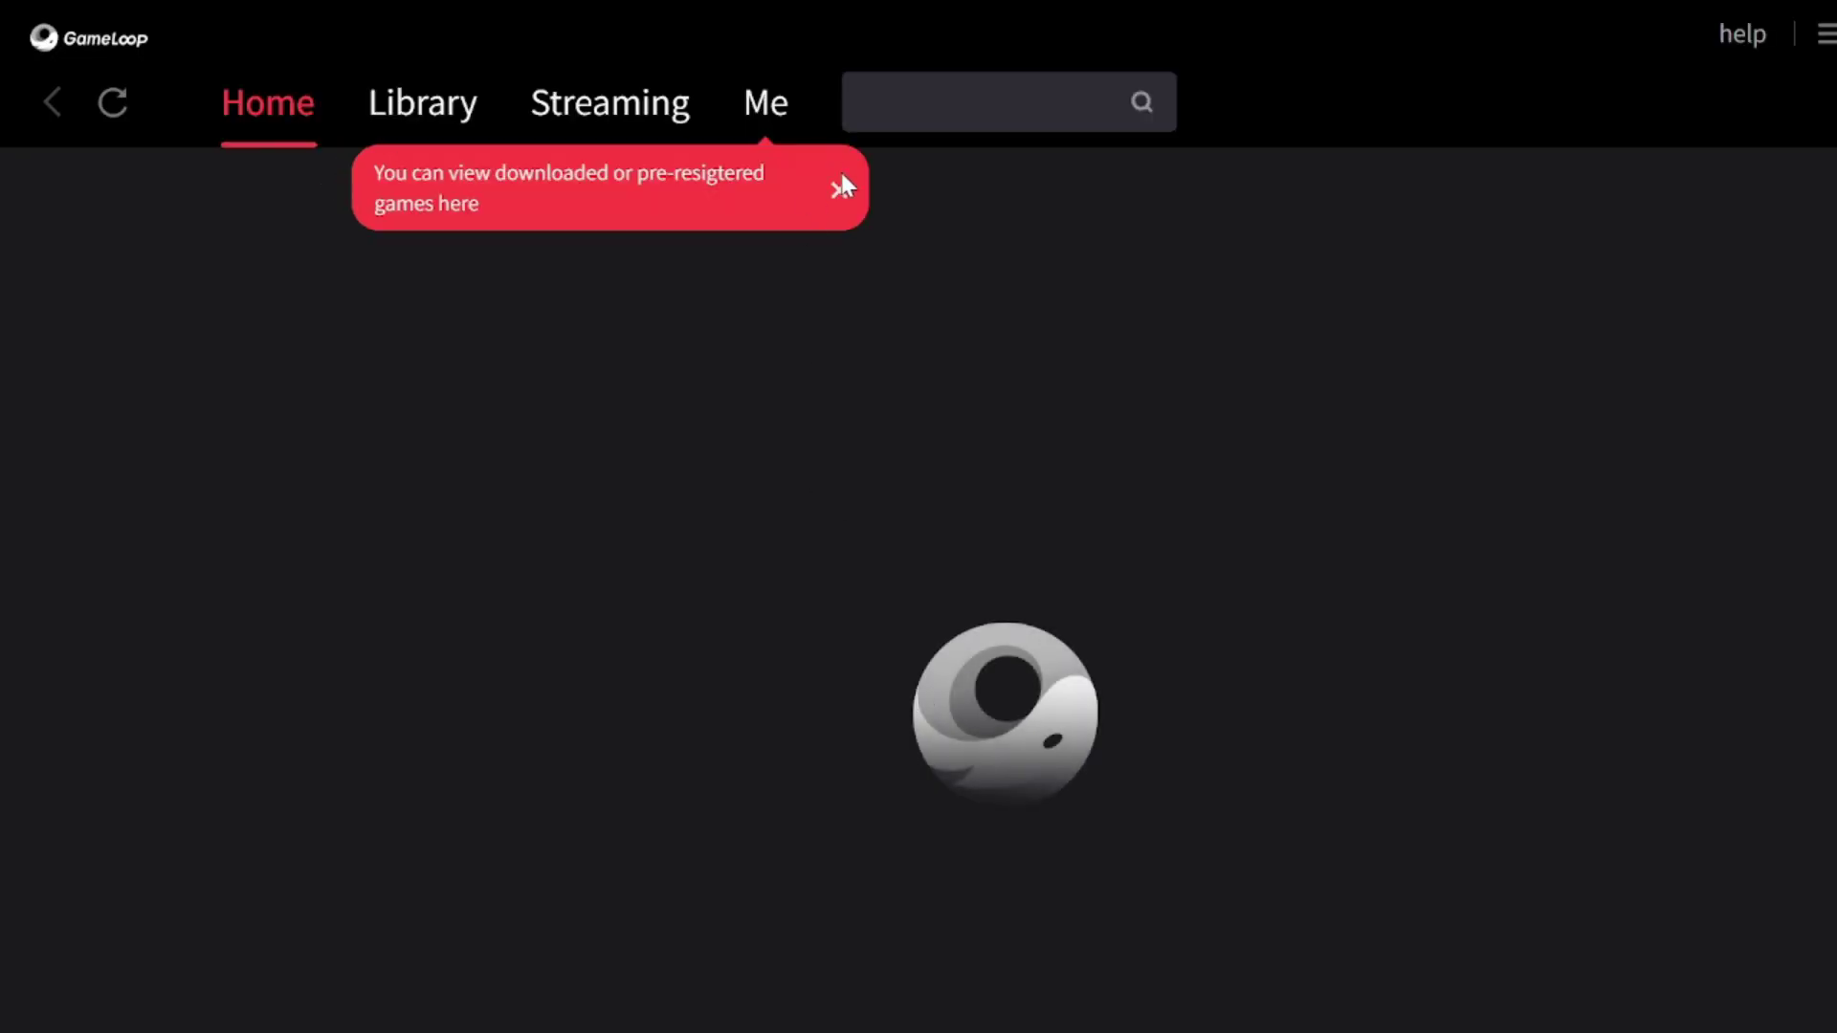
- Dismiss the hints about downloaded games and download tasks, and look over the Call of Duty: Mobile page
{"action": "left_click", "coordinate": [840, 187]}
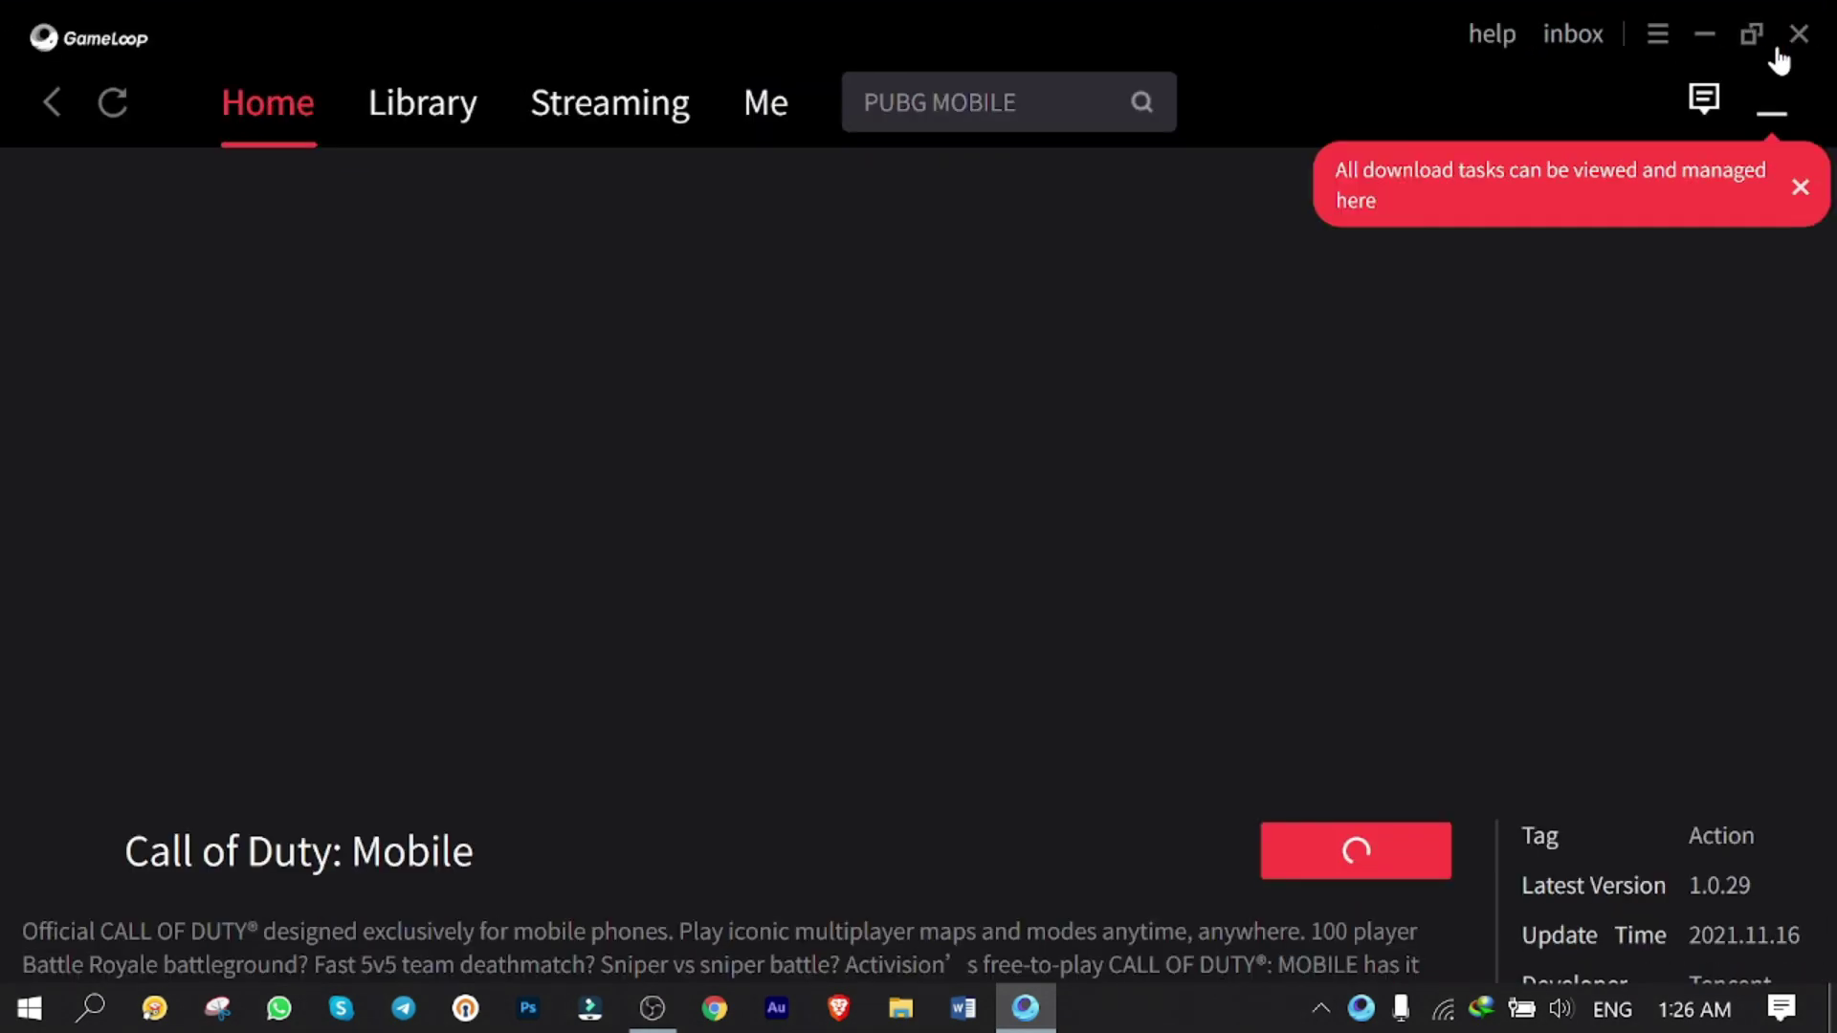
{"action": "left_click", "coordinate": [1795, 191]}
{"action": "scroll", "coordinate": [1406, 655], "scroll_direction": "down", "scroll_amount": 3}
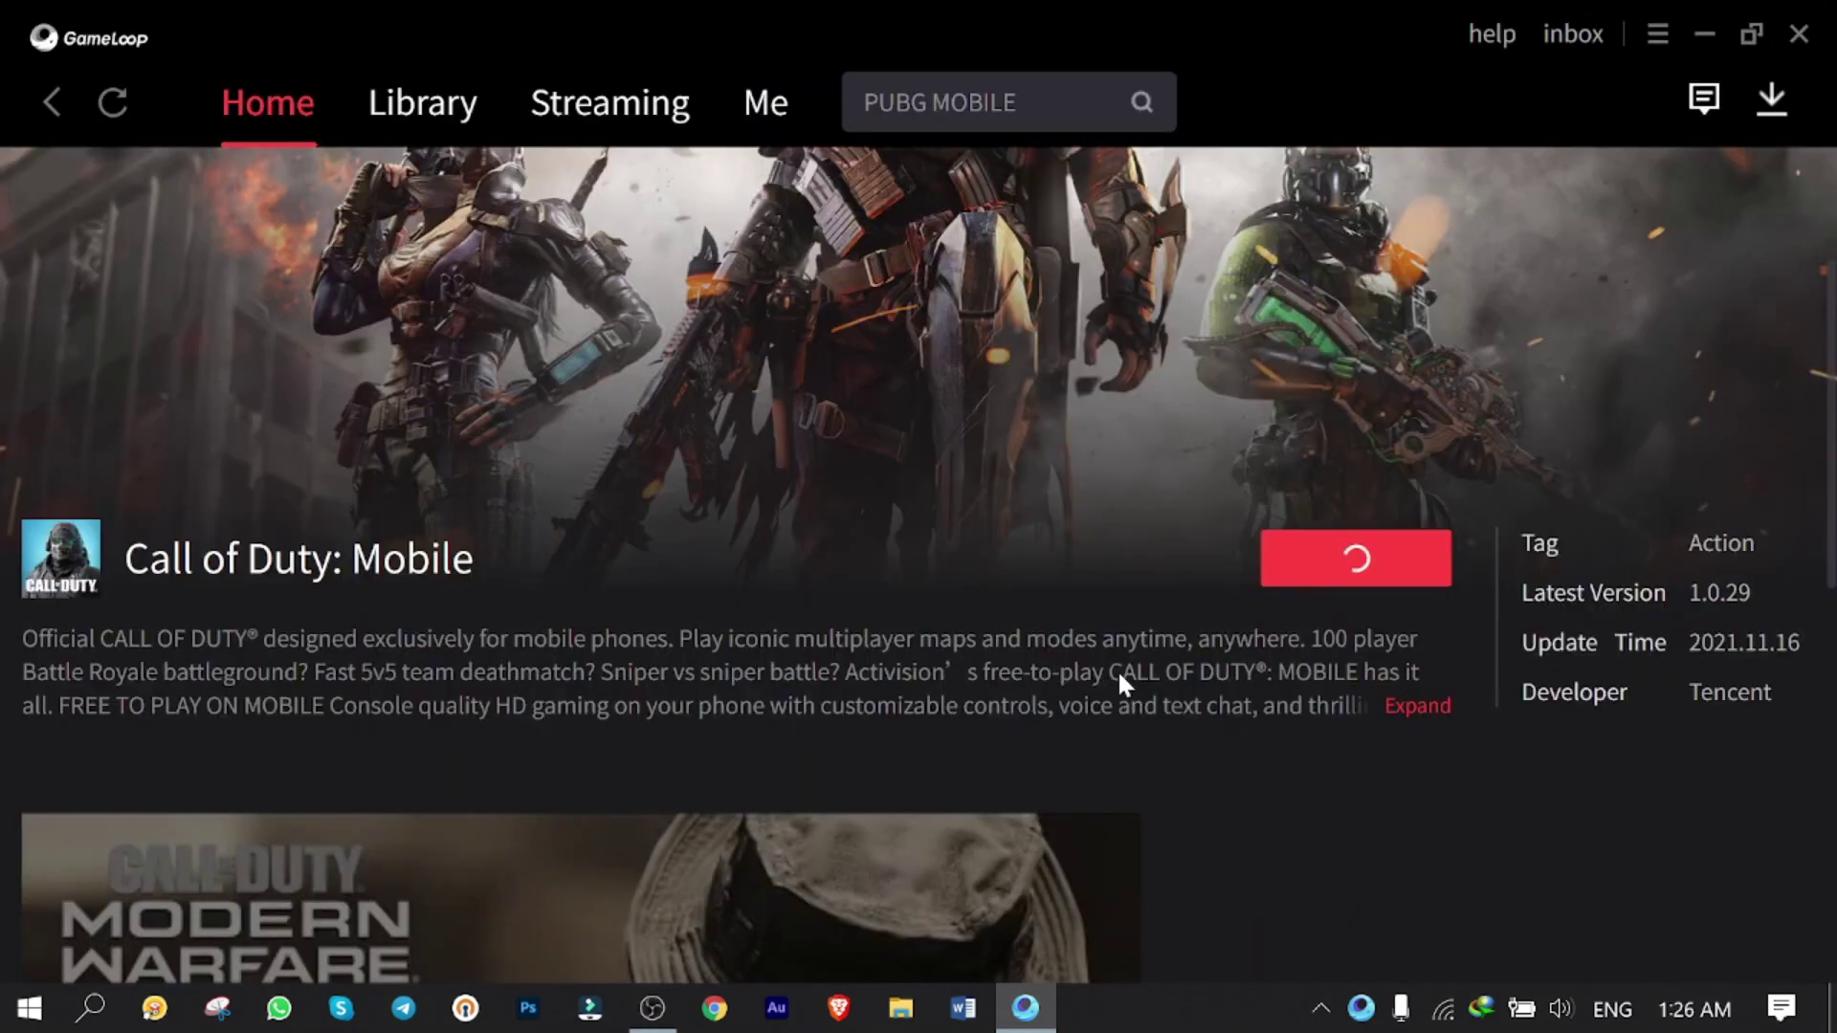
{"action": "scroll", "coordinate": [1095, 744], "scroll_direction": "up", "scroll_amount": 3}
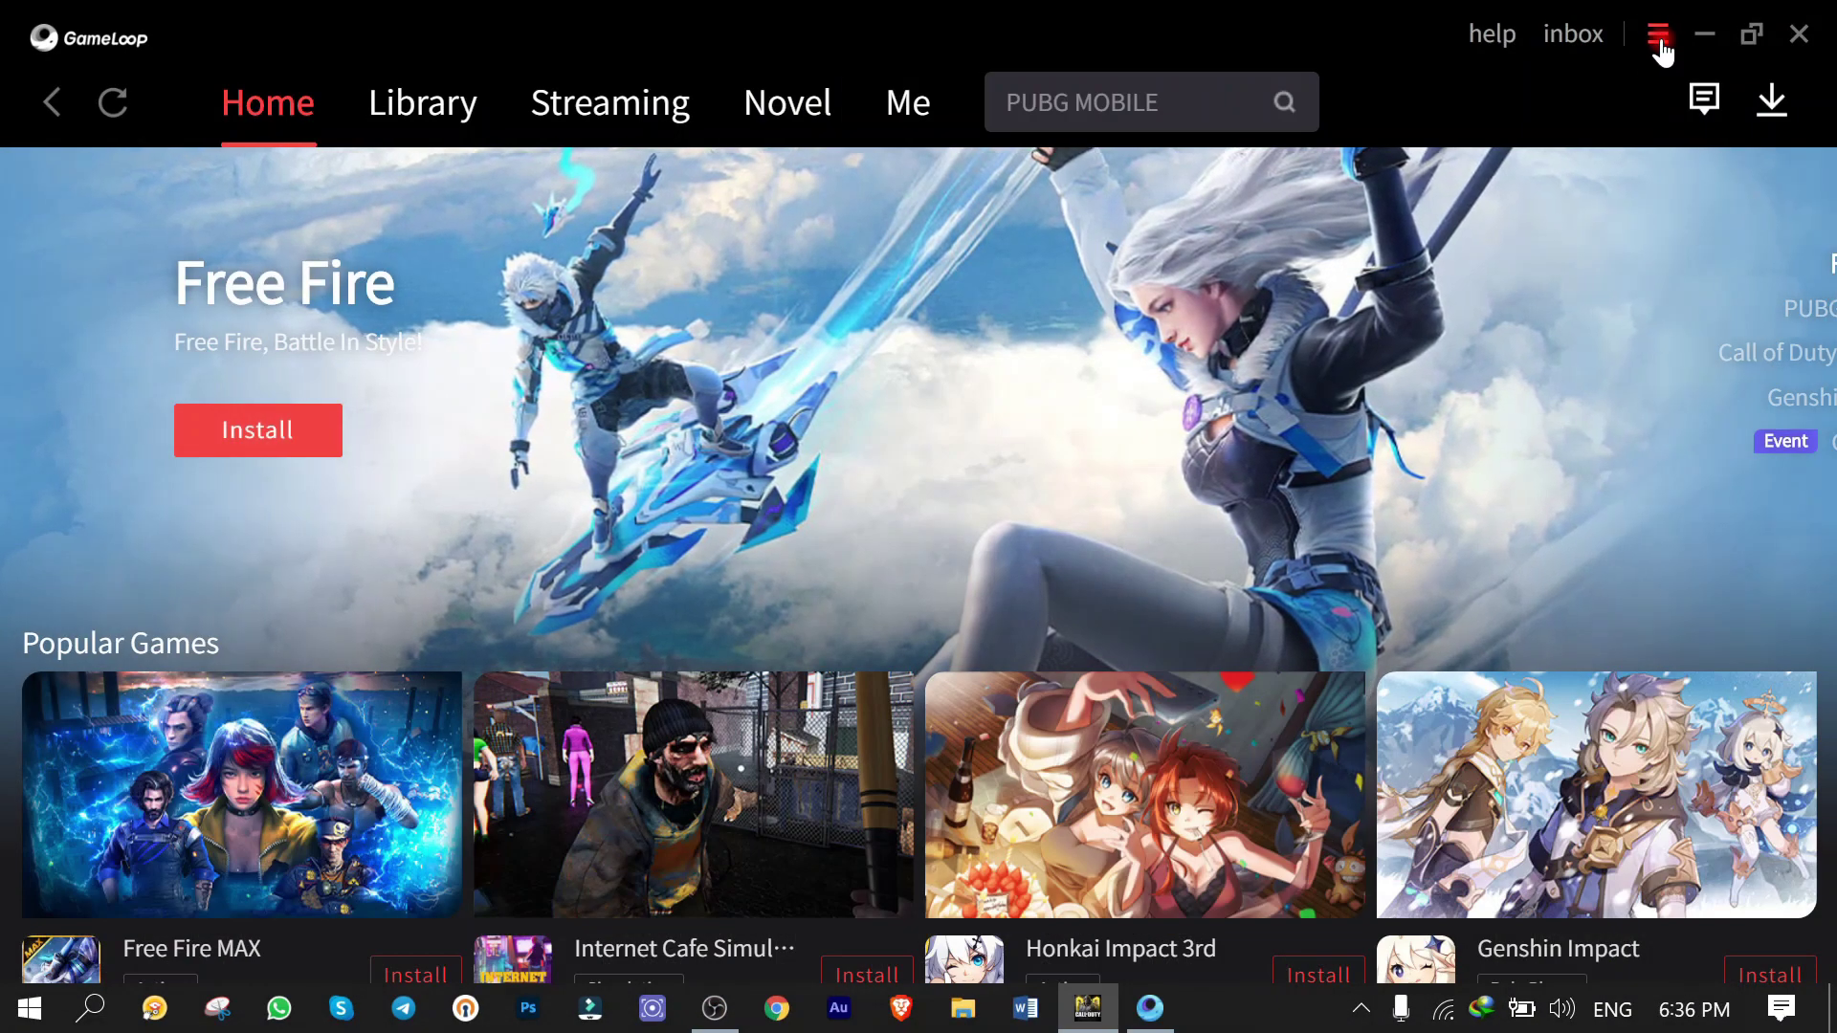
- Open the GameLoop settings and examine the basic options and the engine's memory and processor choices
{"action": "left_click", "coordinate": [1659, 39]}
{"action": "left_click", "coordinate": [1477, 212]}
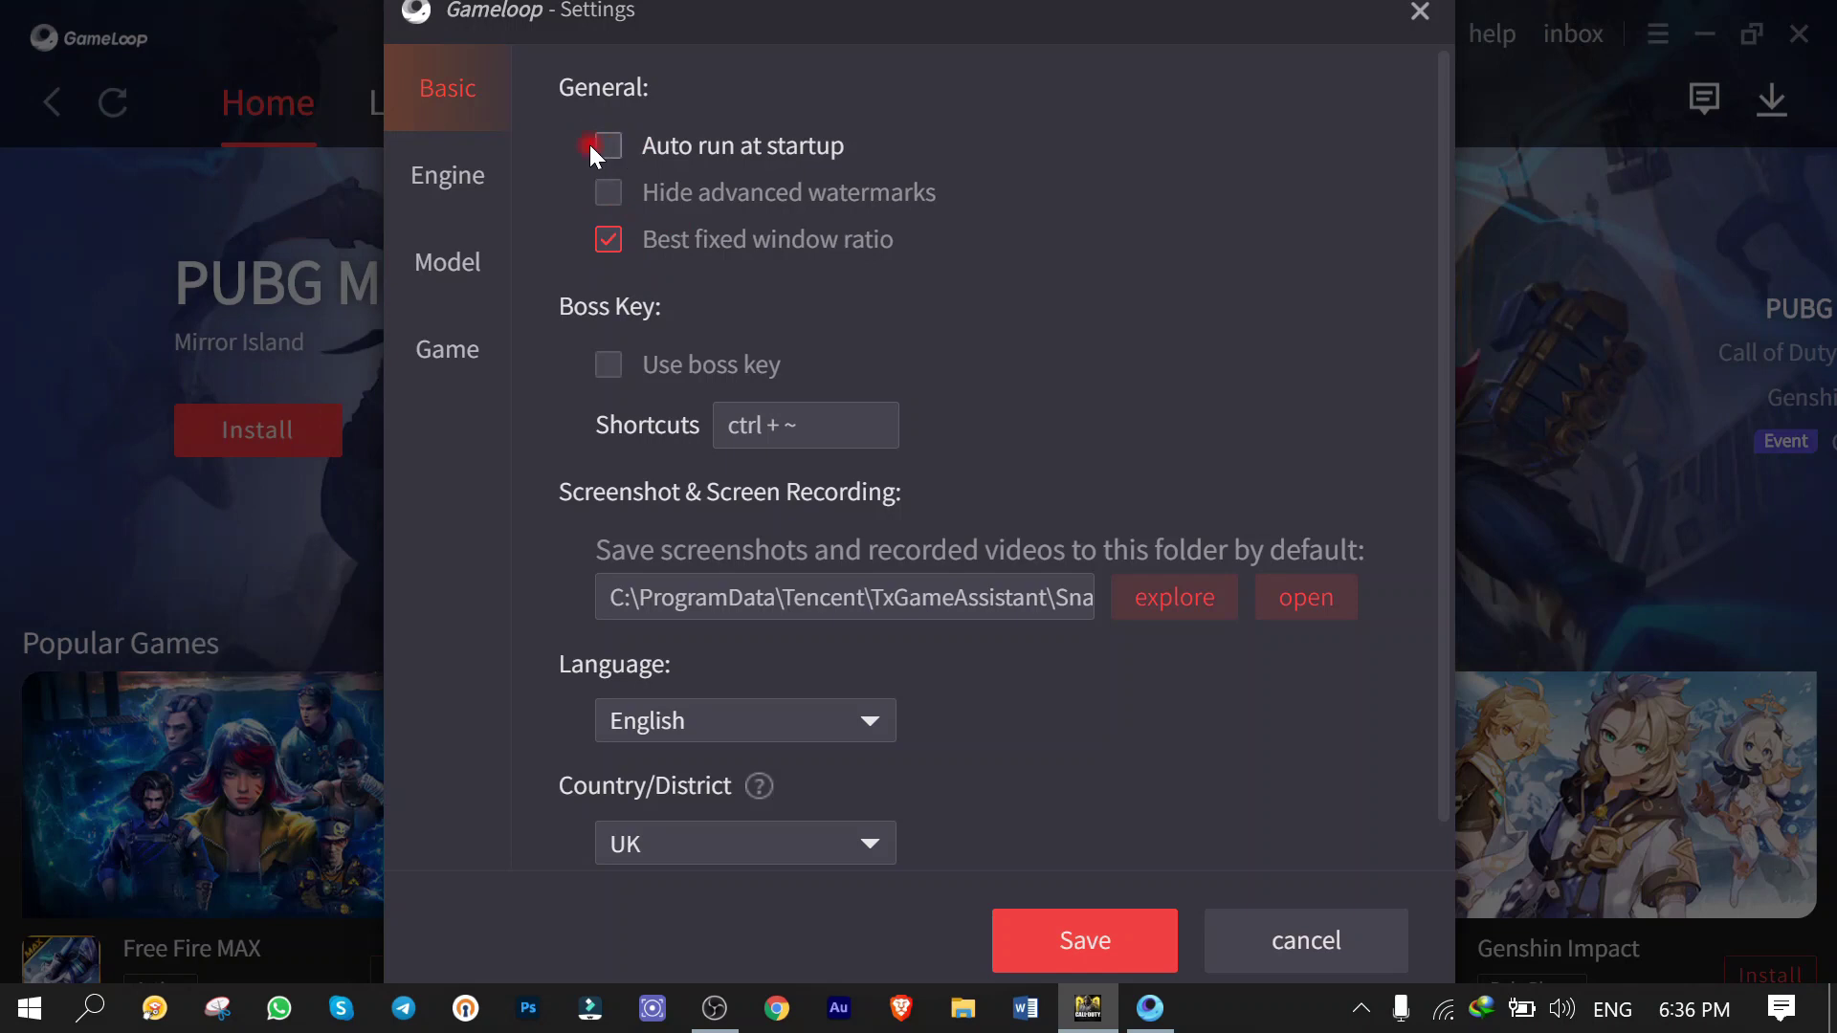
{"action": "left_click", "coordinate": [442, 183]}
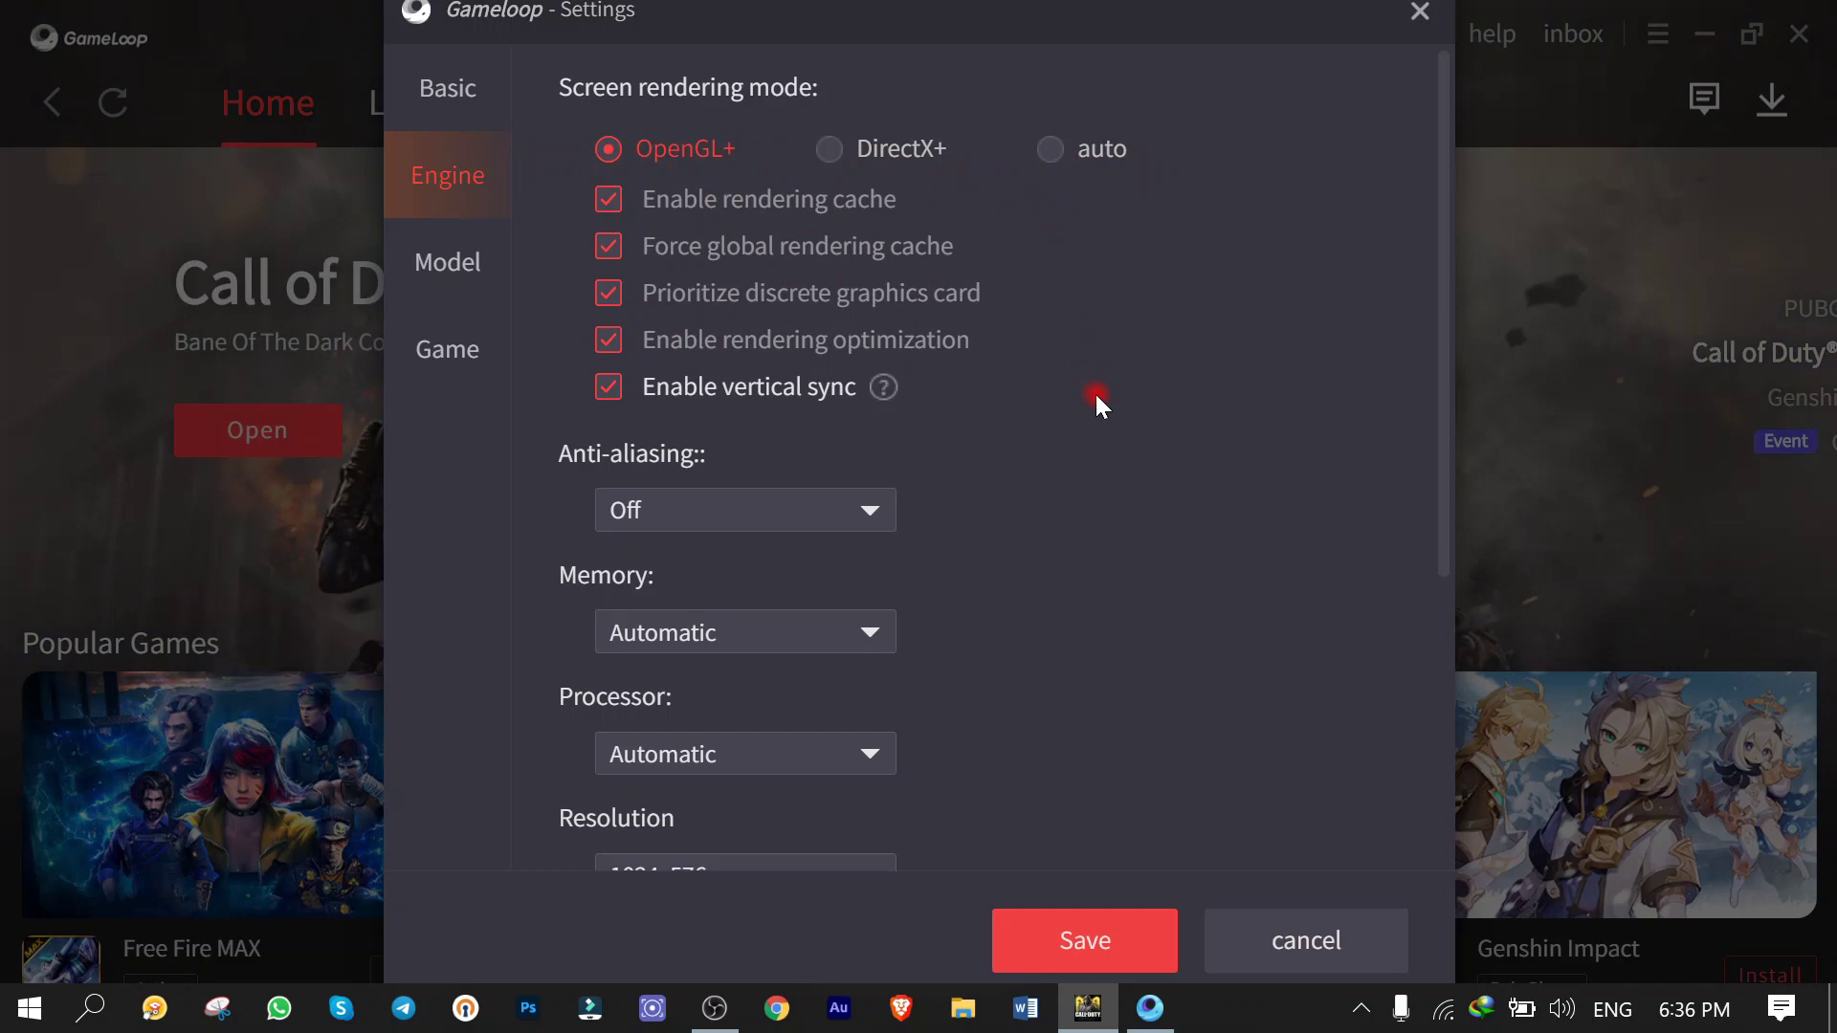
{"action": "scroll", "coordinate": [1095, 460], "scroll_direction": "down", "scroll_amount": 5}
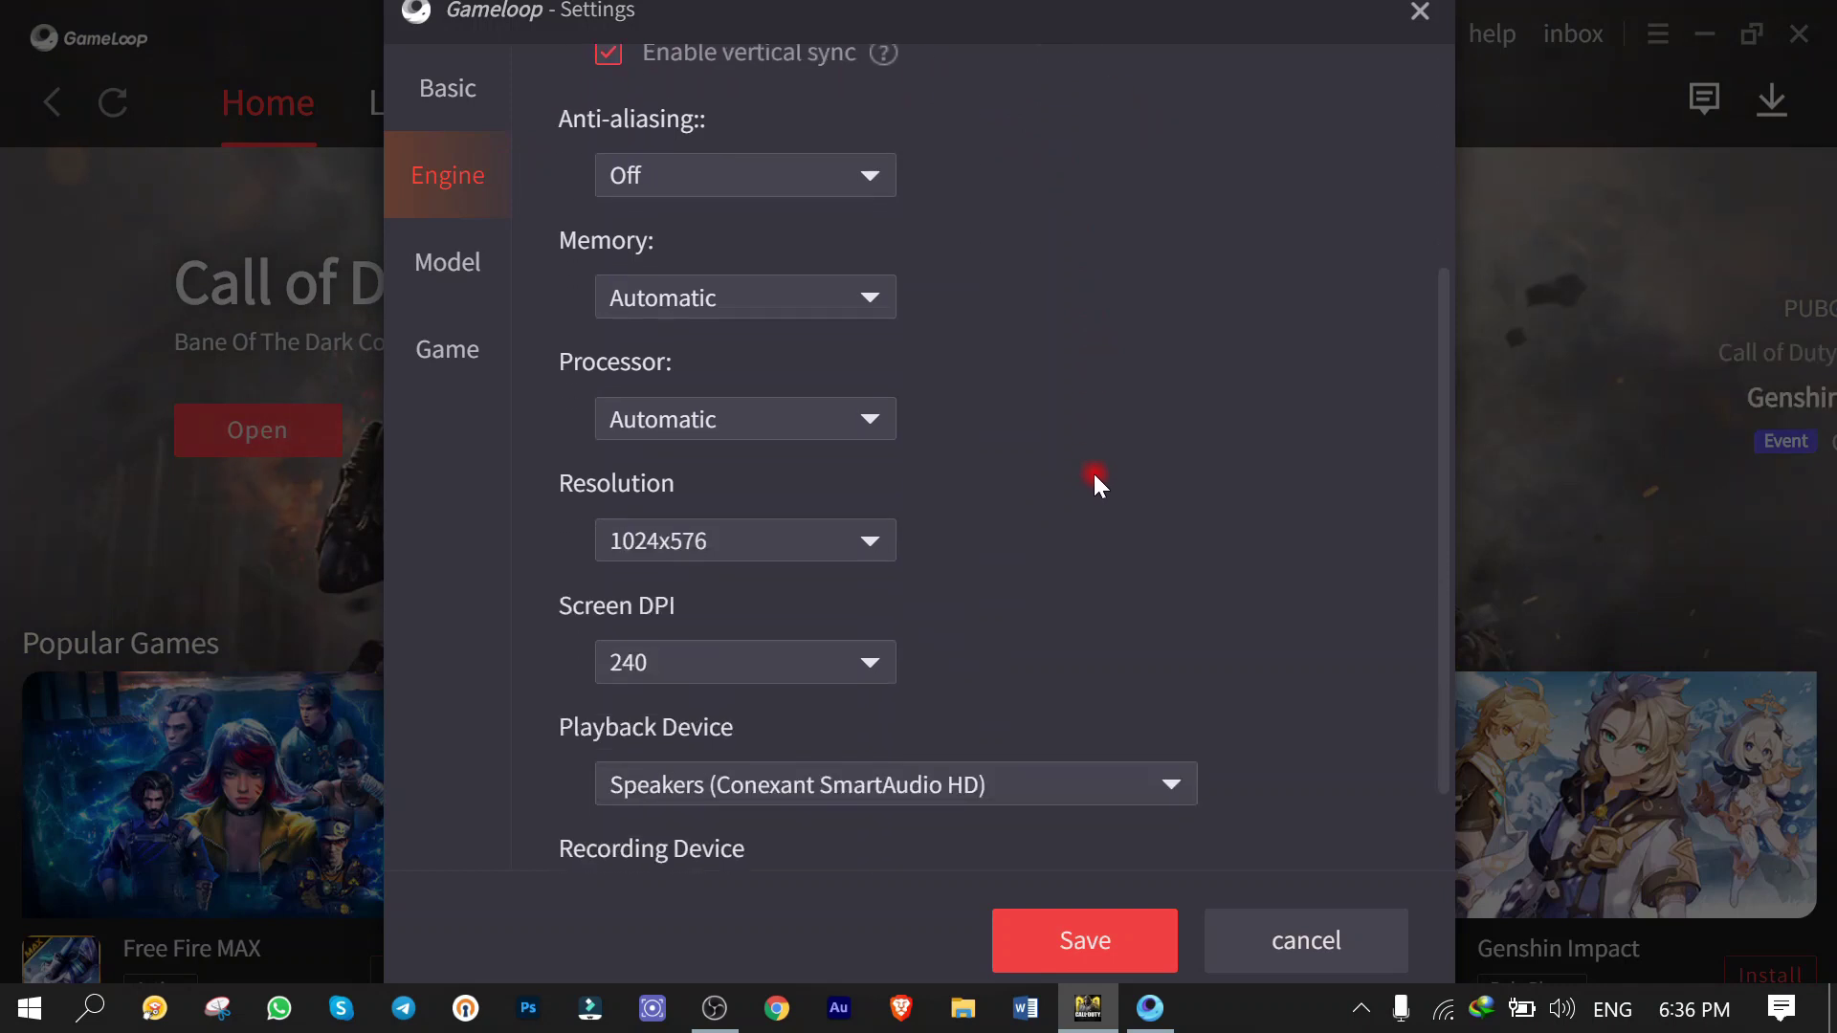
{"action": "left_click", "coordinate": [831, 298]}
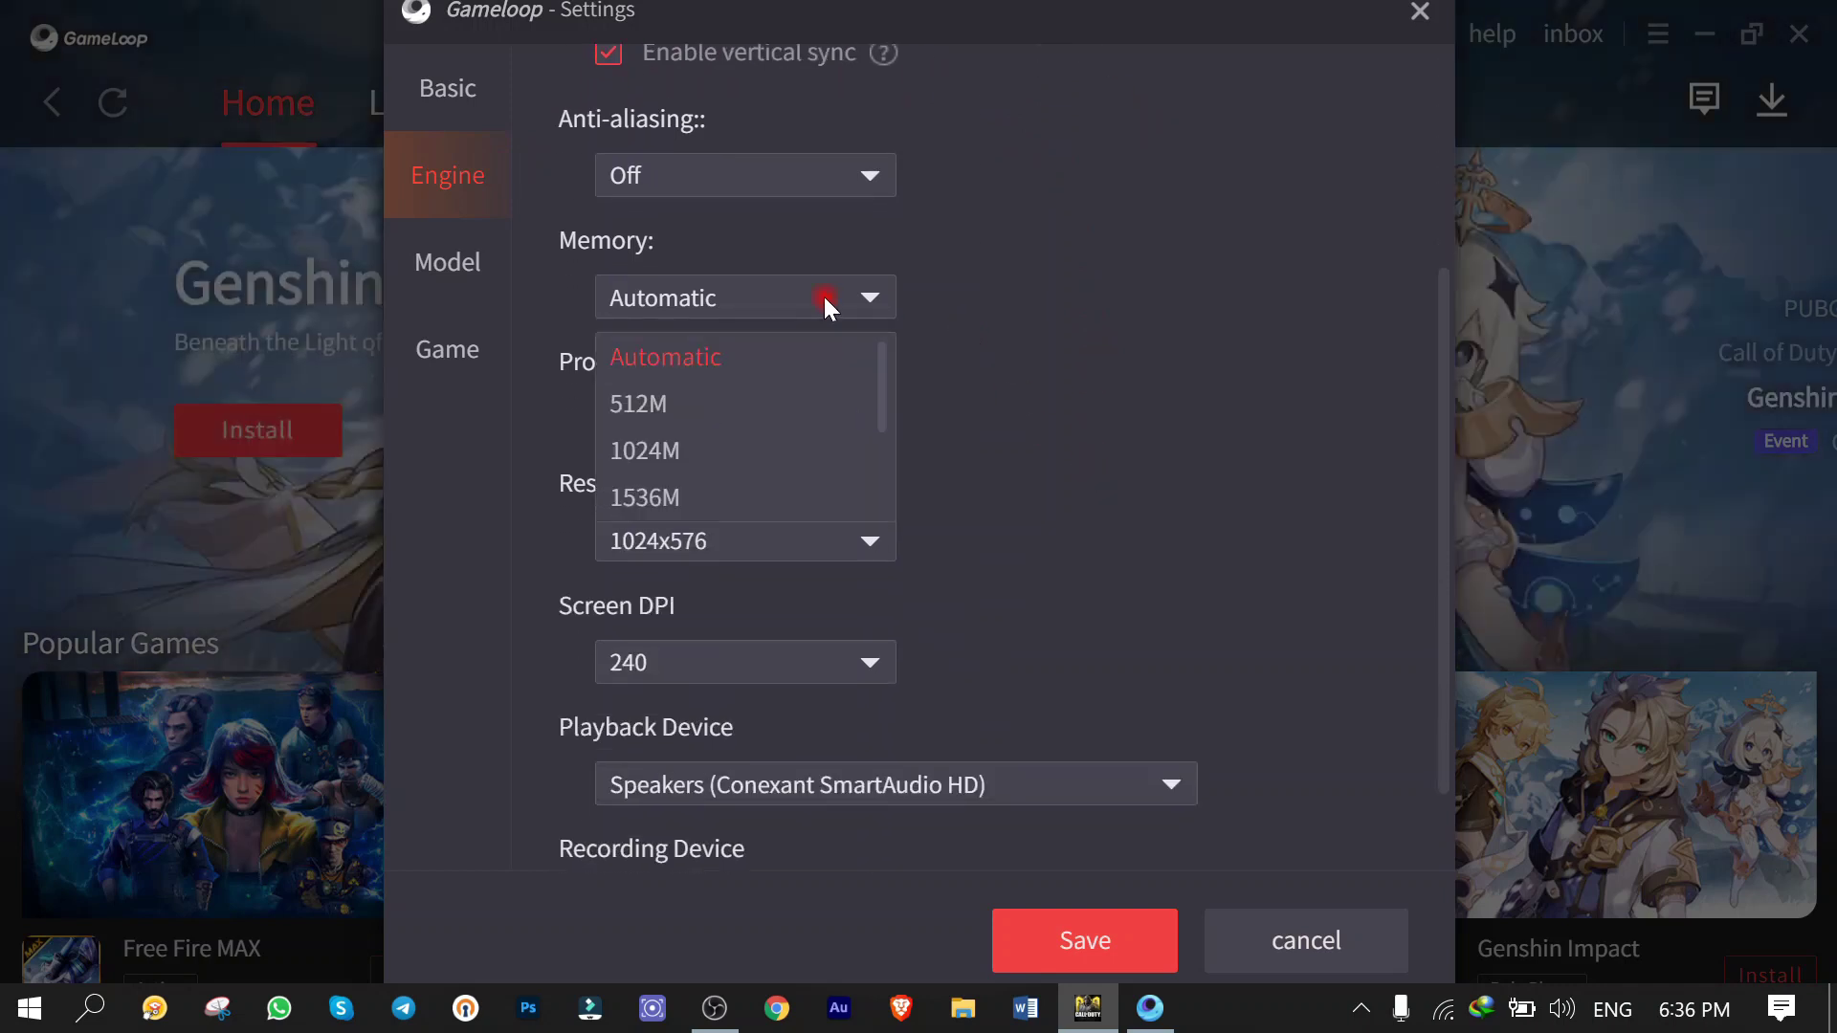
{"action": "left_click", "coordinate": [870, 356]}
{"action": "left_click", "coordinate": [860, 412]}
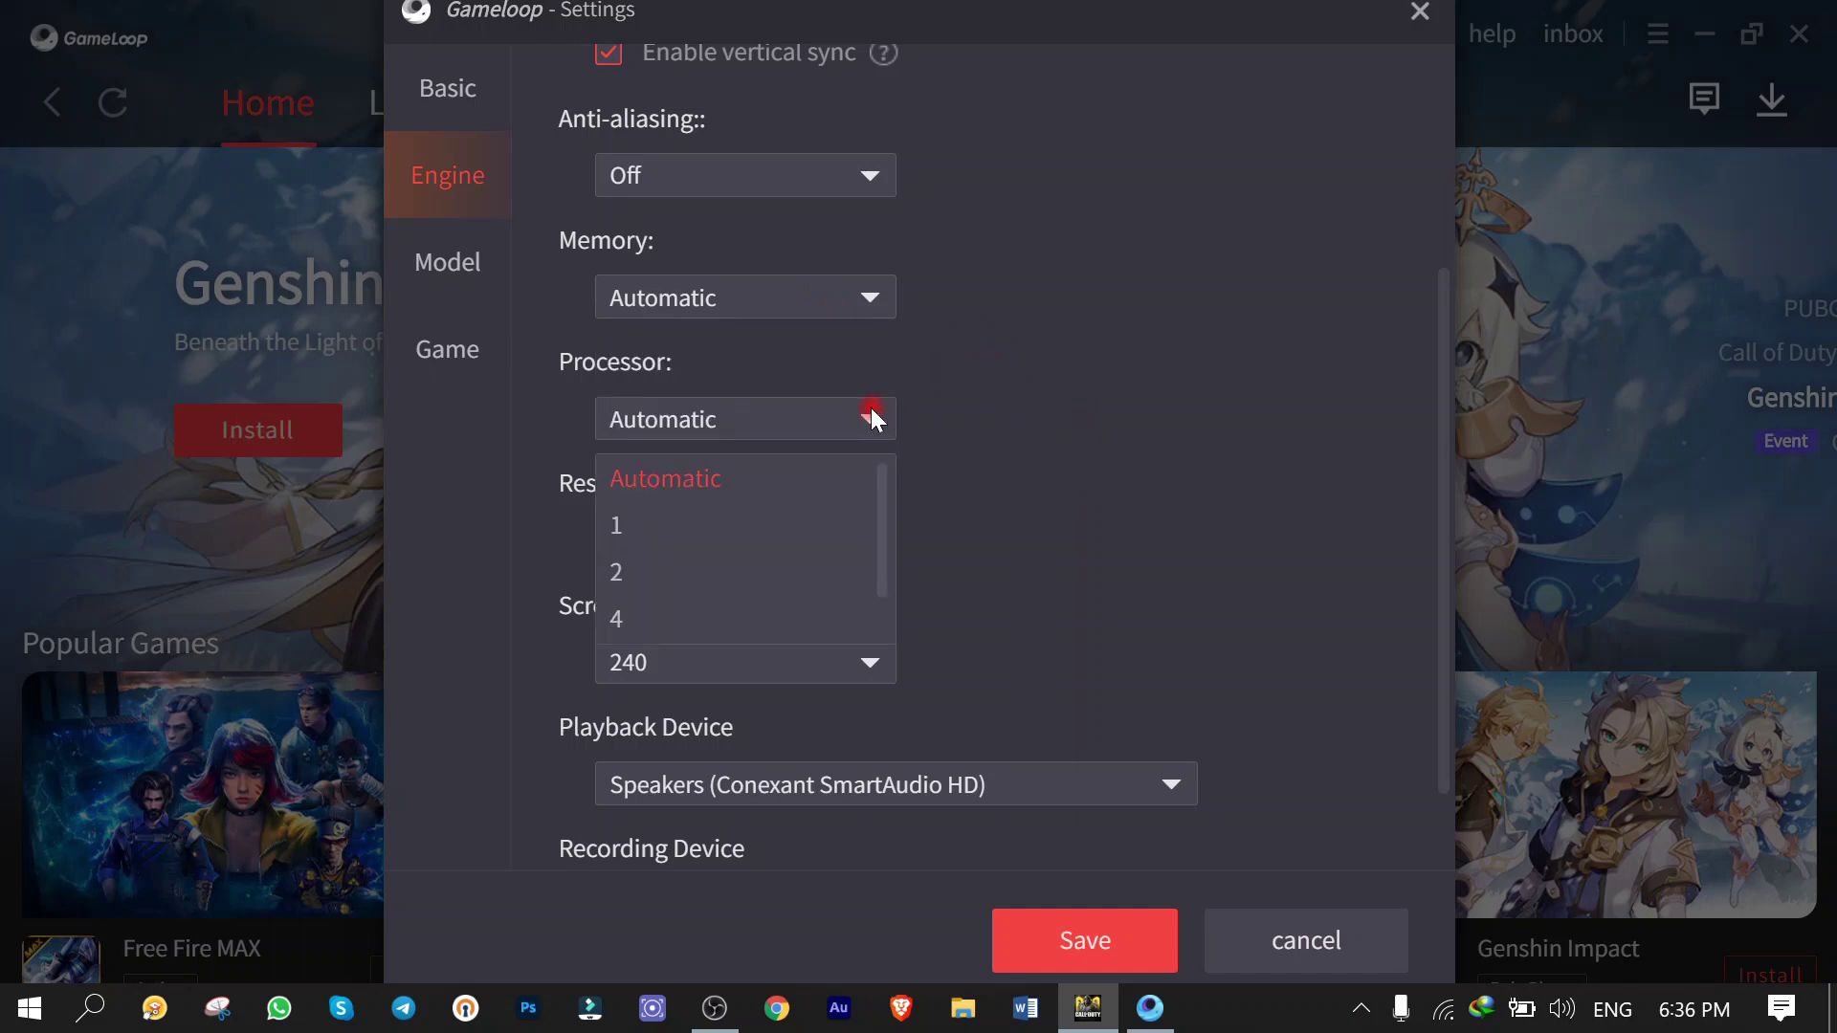
{"action": "left_click", "coordinate": [907, 426]}
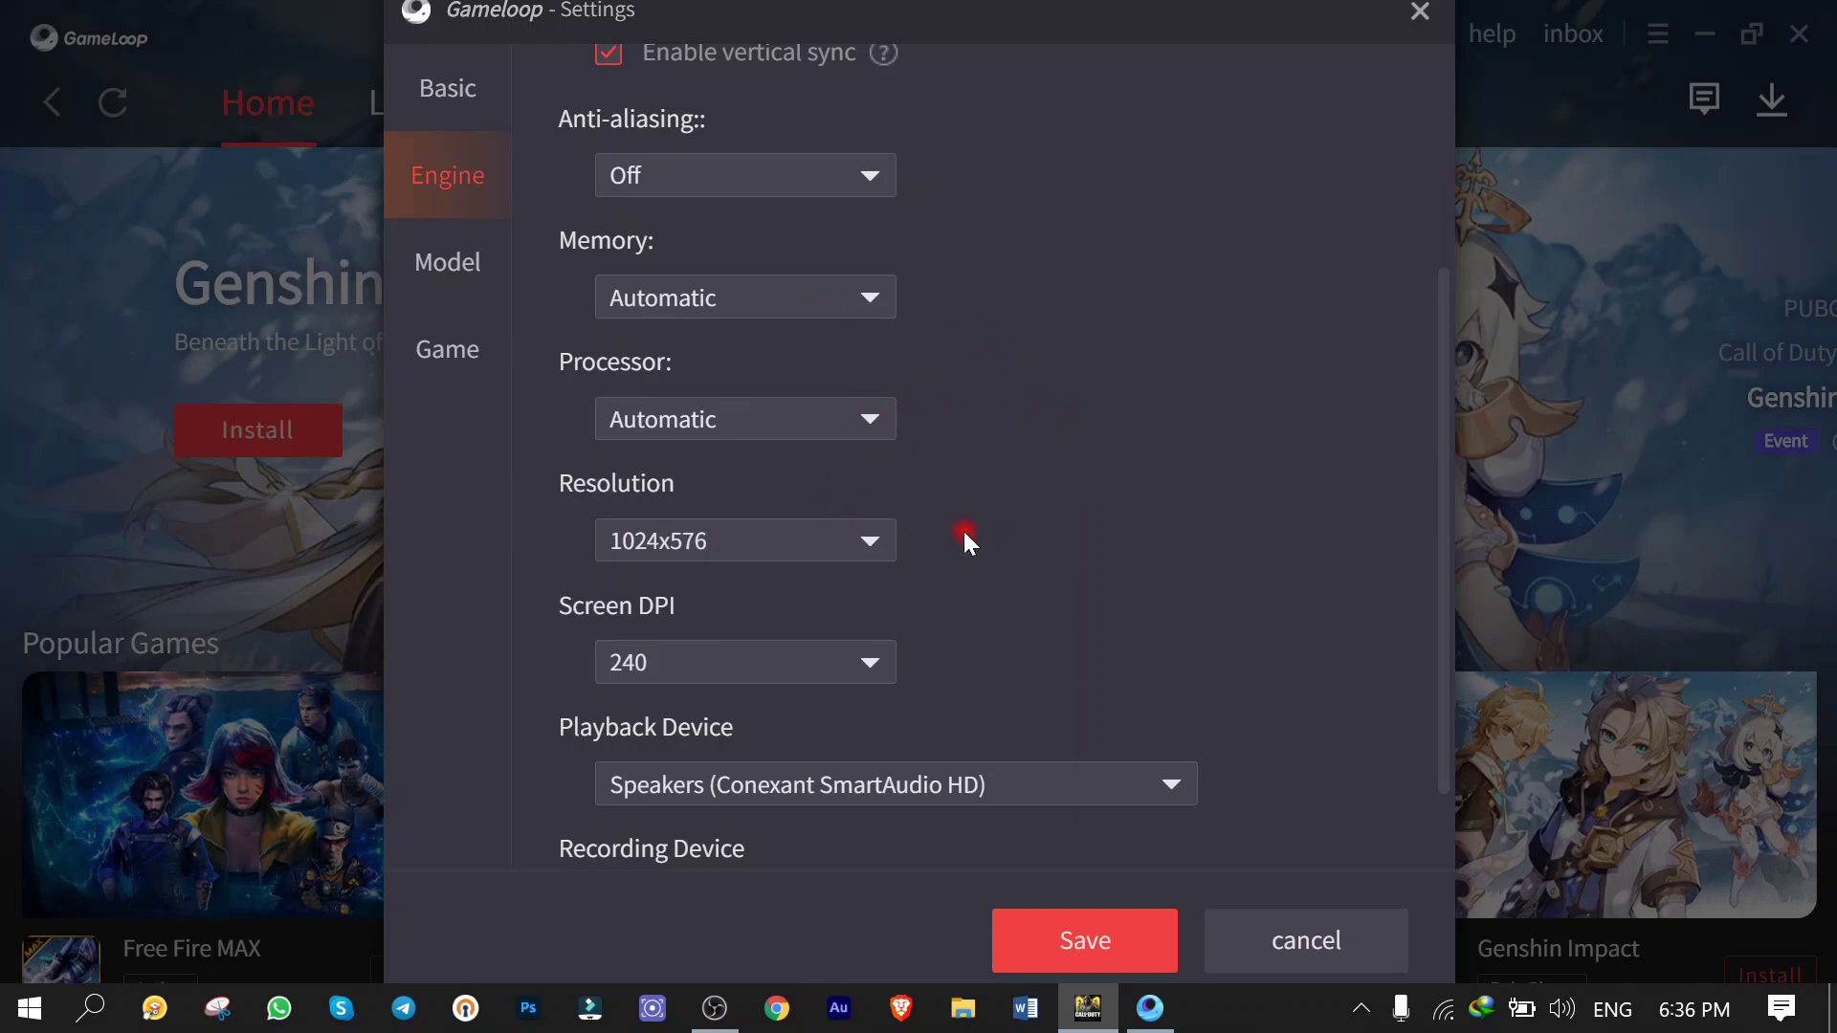
- Examine the available resolution, screen DPI, playback device and recording device choices in the engine settings
{"action": "left_click", "coordinate": [855, 544]}
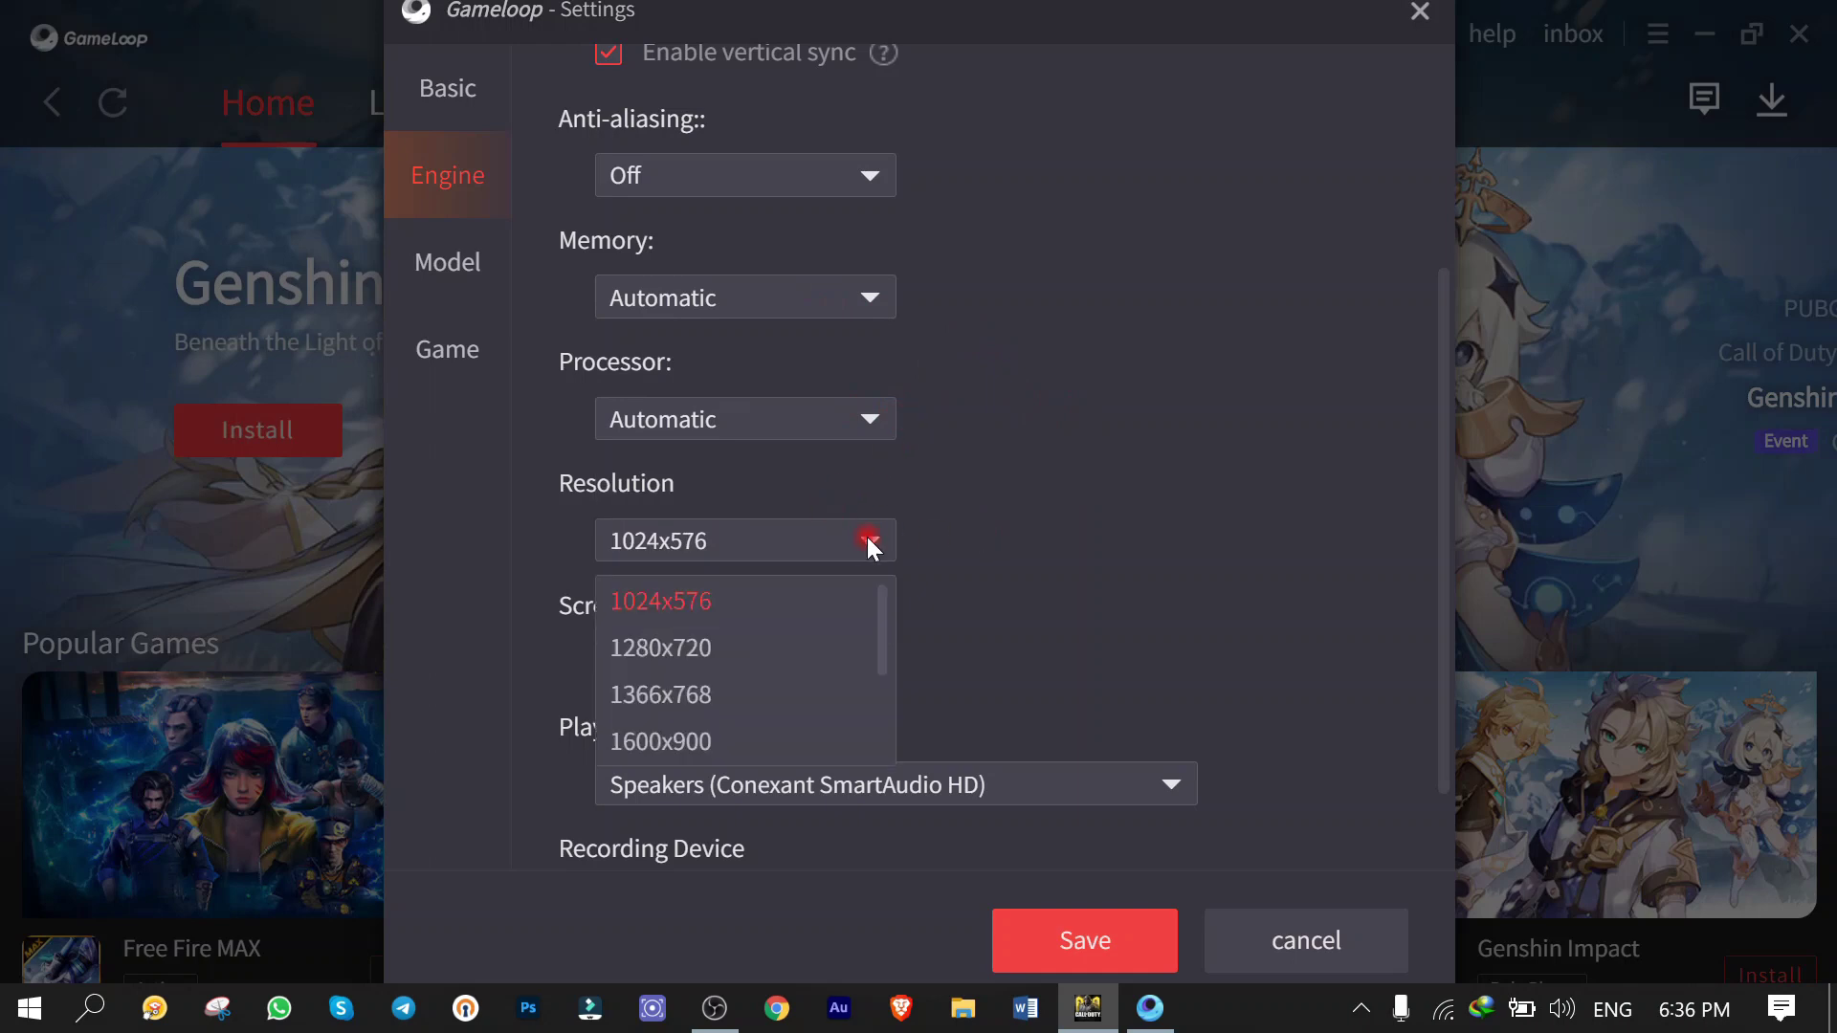
{"action": "left_click", "coordinate": [918, 540]}
{"action": "left_click", "coordinate": [830, 656]}
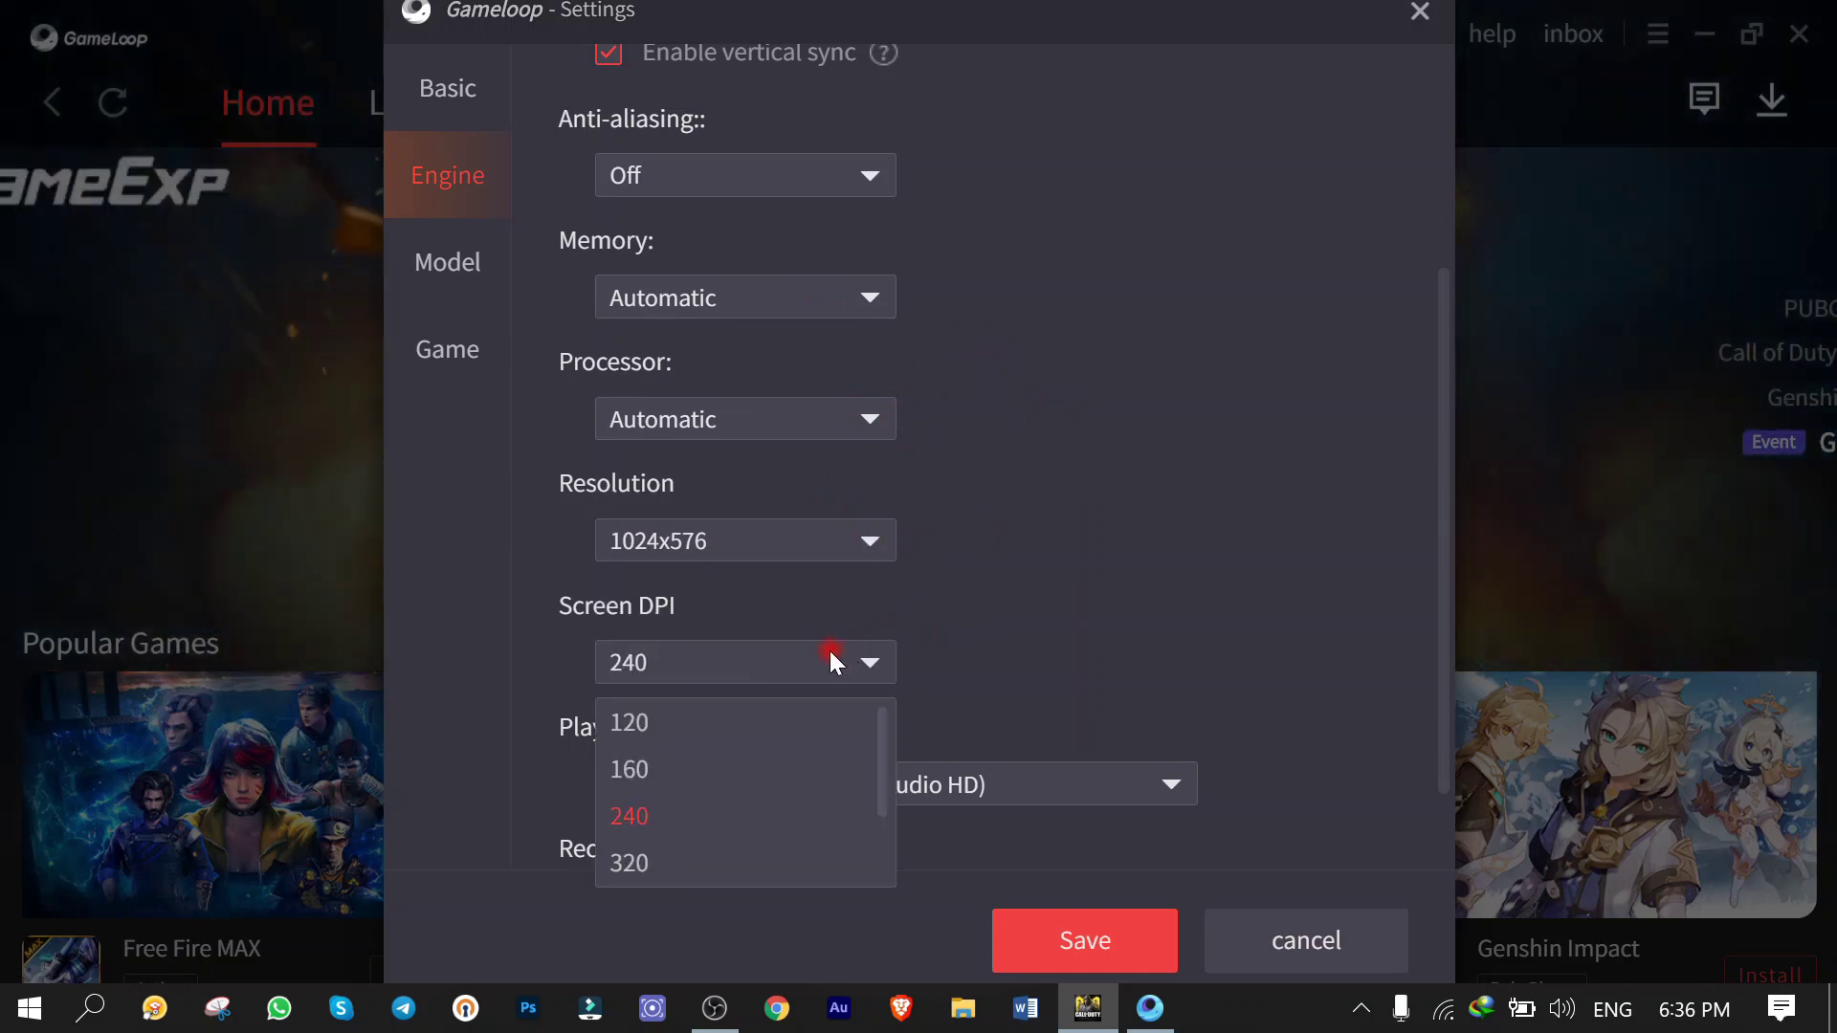
{"action": "left_click", "coordinate": [1035, 566]}
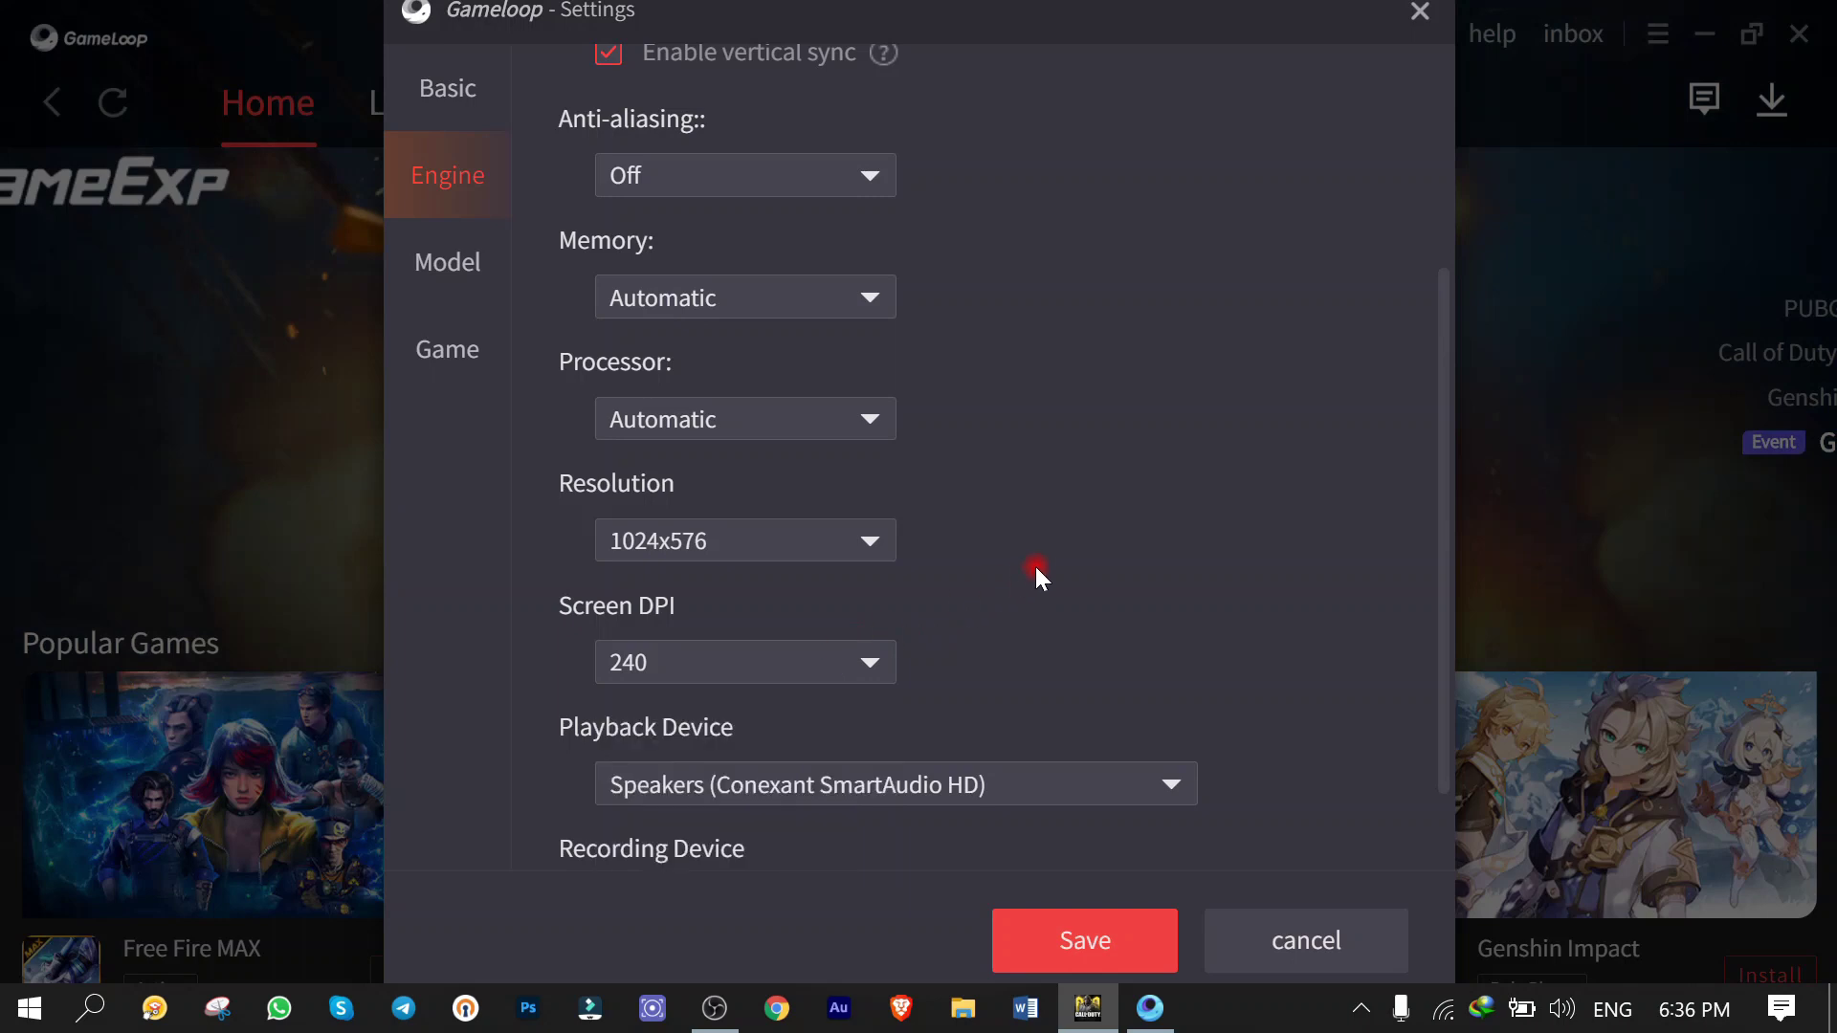
{"action": "scroll", "coordinate": [1042, 562], "scroll_direction": "down", "scroll_amount": 1}
{"action": "left_click", "coordinate": [861, 679]}
{"action": "left_click", "coordinate": [754, 738]}
{"action": "left_click", "coordinate": [732, 800]}
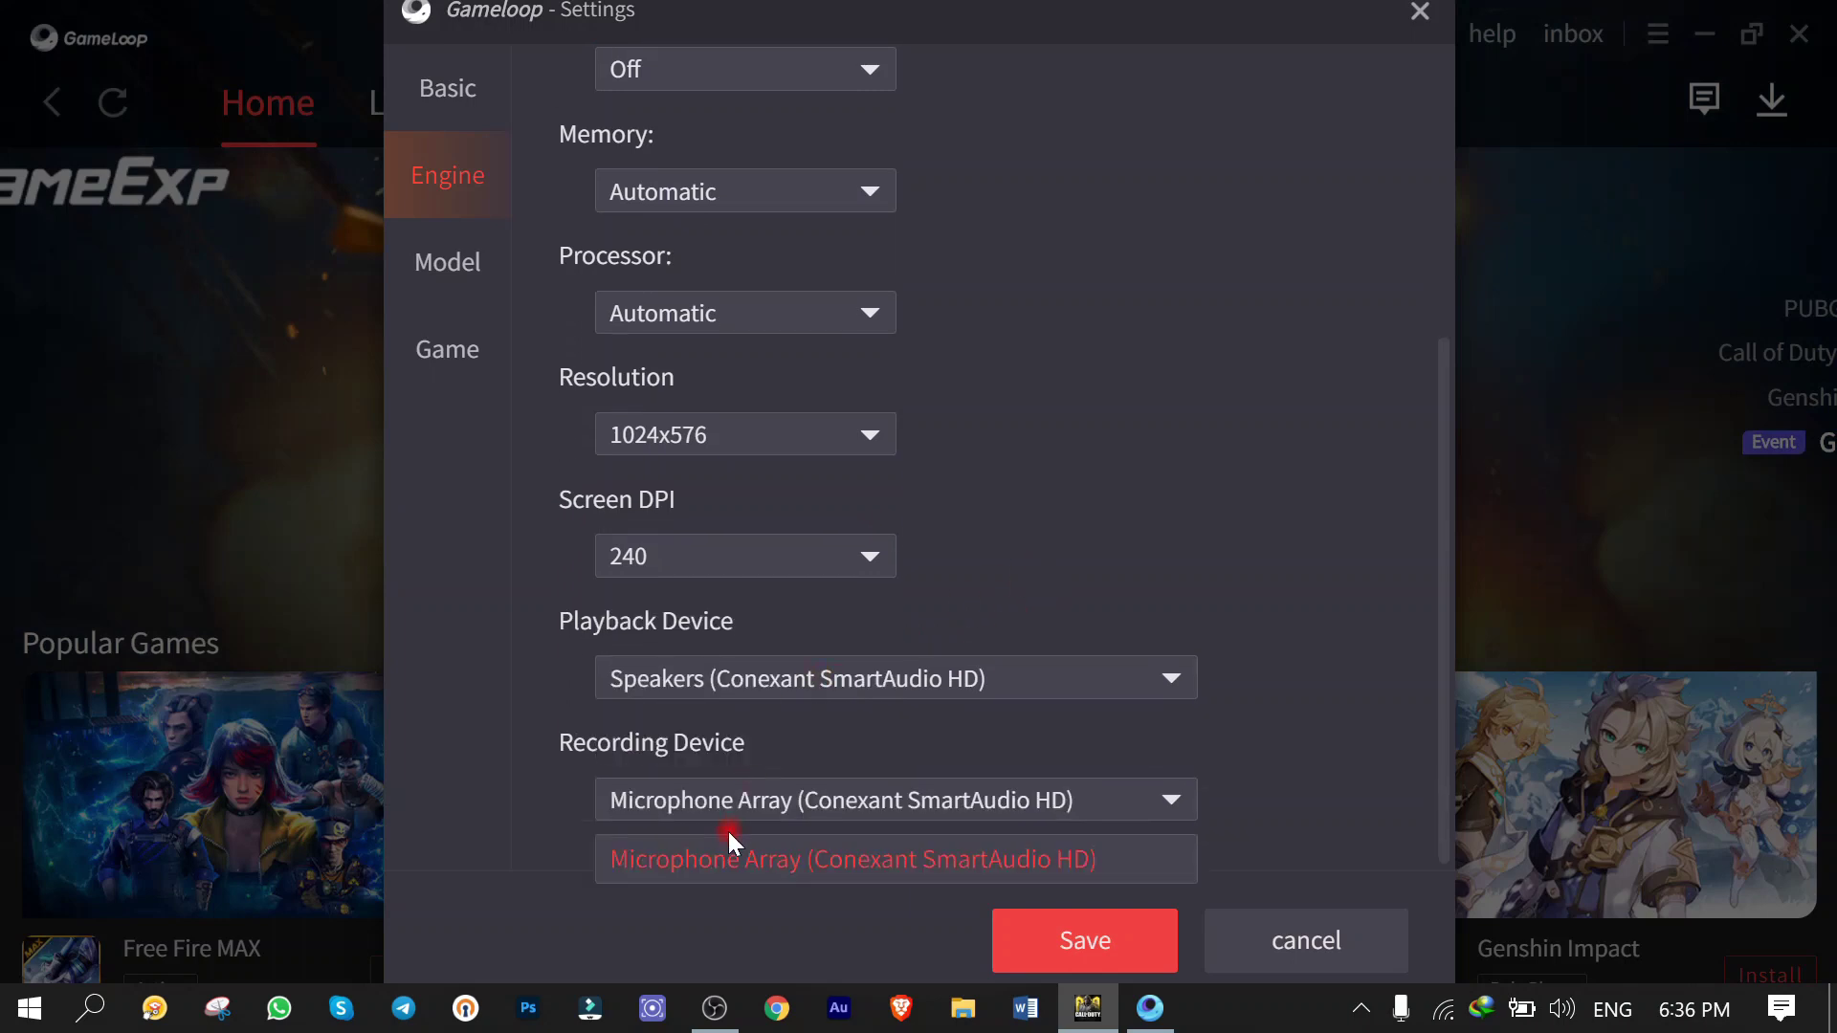
{"action": "left_click", "coordinate": [700, 668]}
- Examine the phone model choices and the Call of Duty: Mobile definition and graphics settings, and leave without saving
{"action": "left_click", "coordinate": [439, 273]}
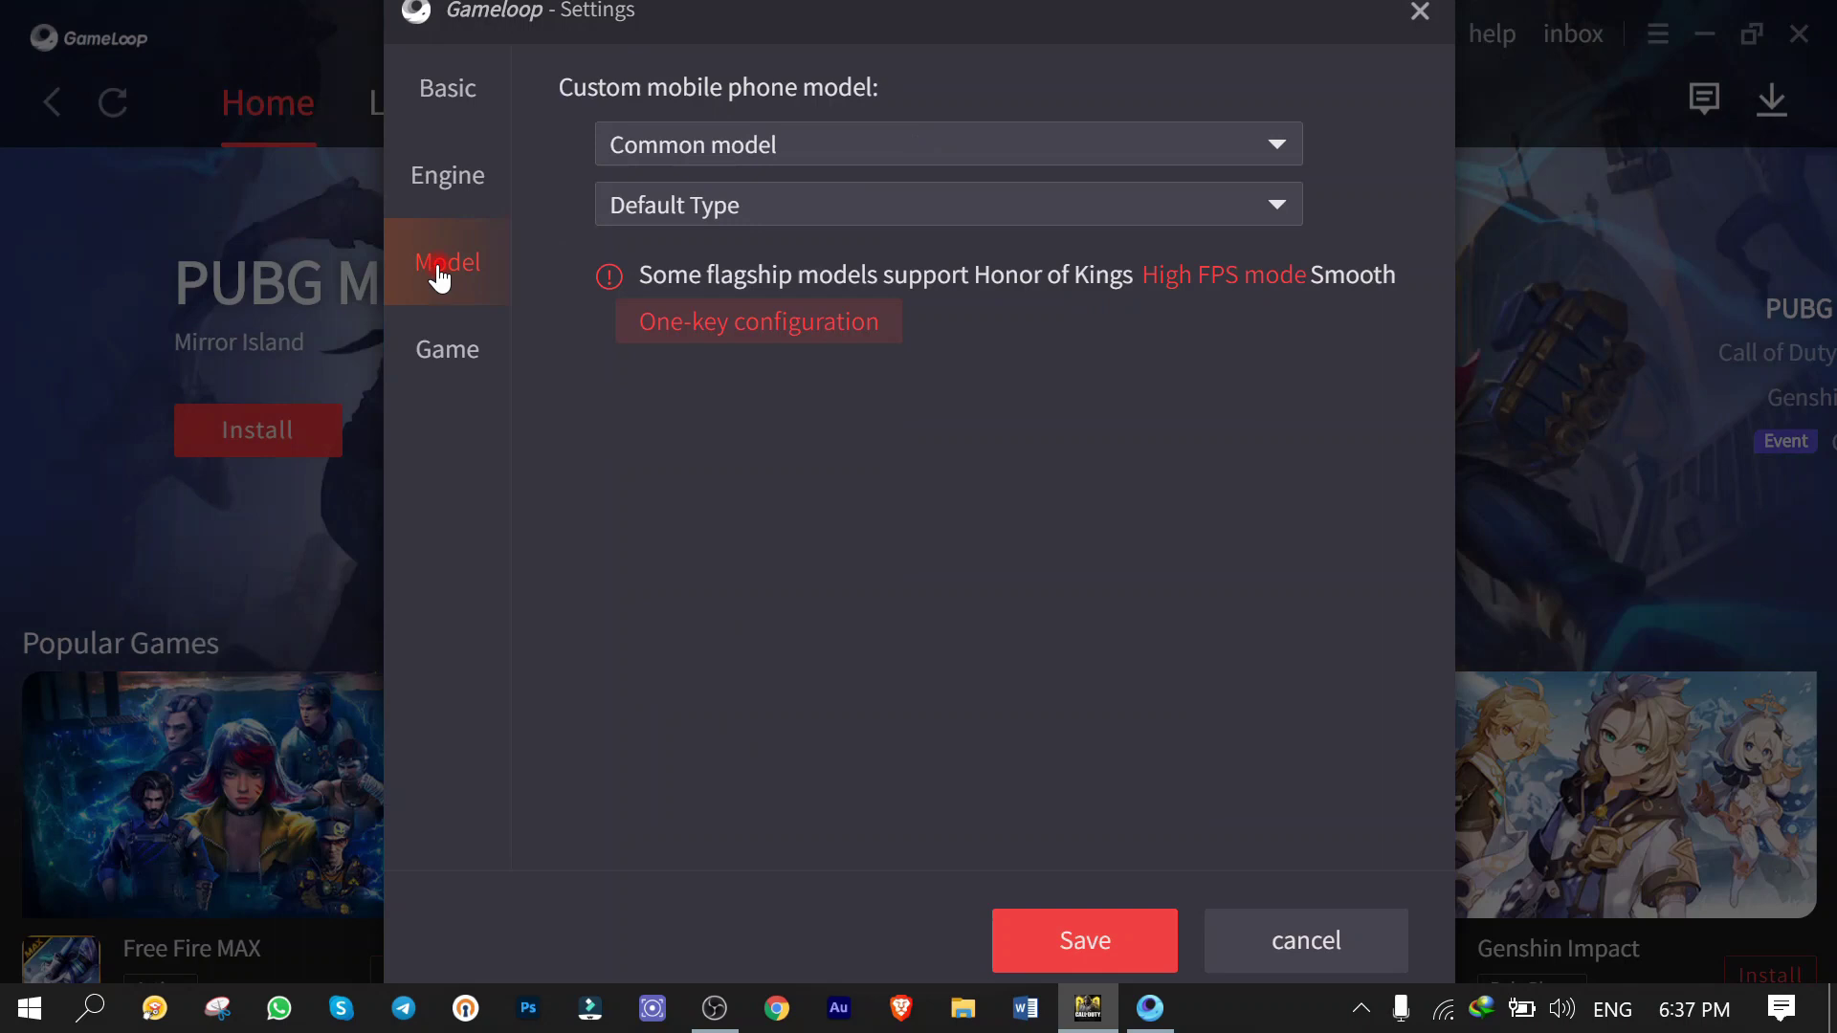
{"action": "left_click", "coordinate": [685, 150]}
{"action": "left_click", "coordinate": [738, 117]}
{"action": "left_click", "coordinate": [459, 361]}
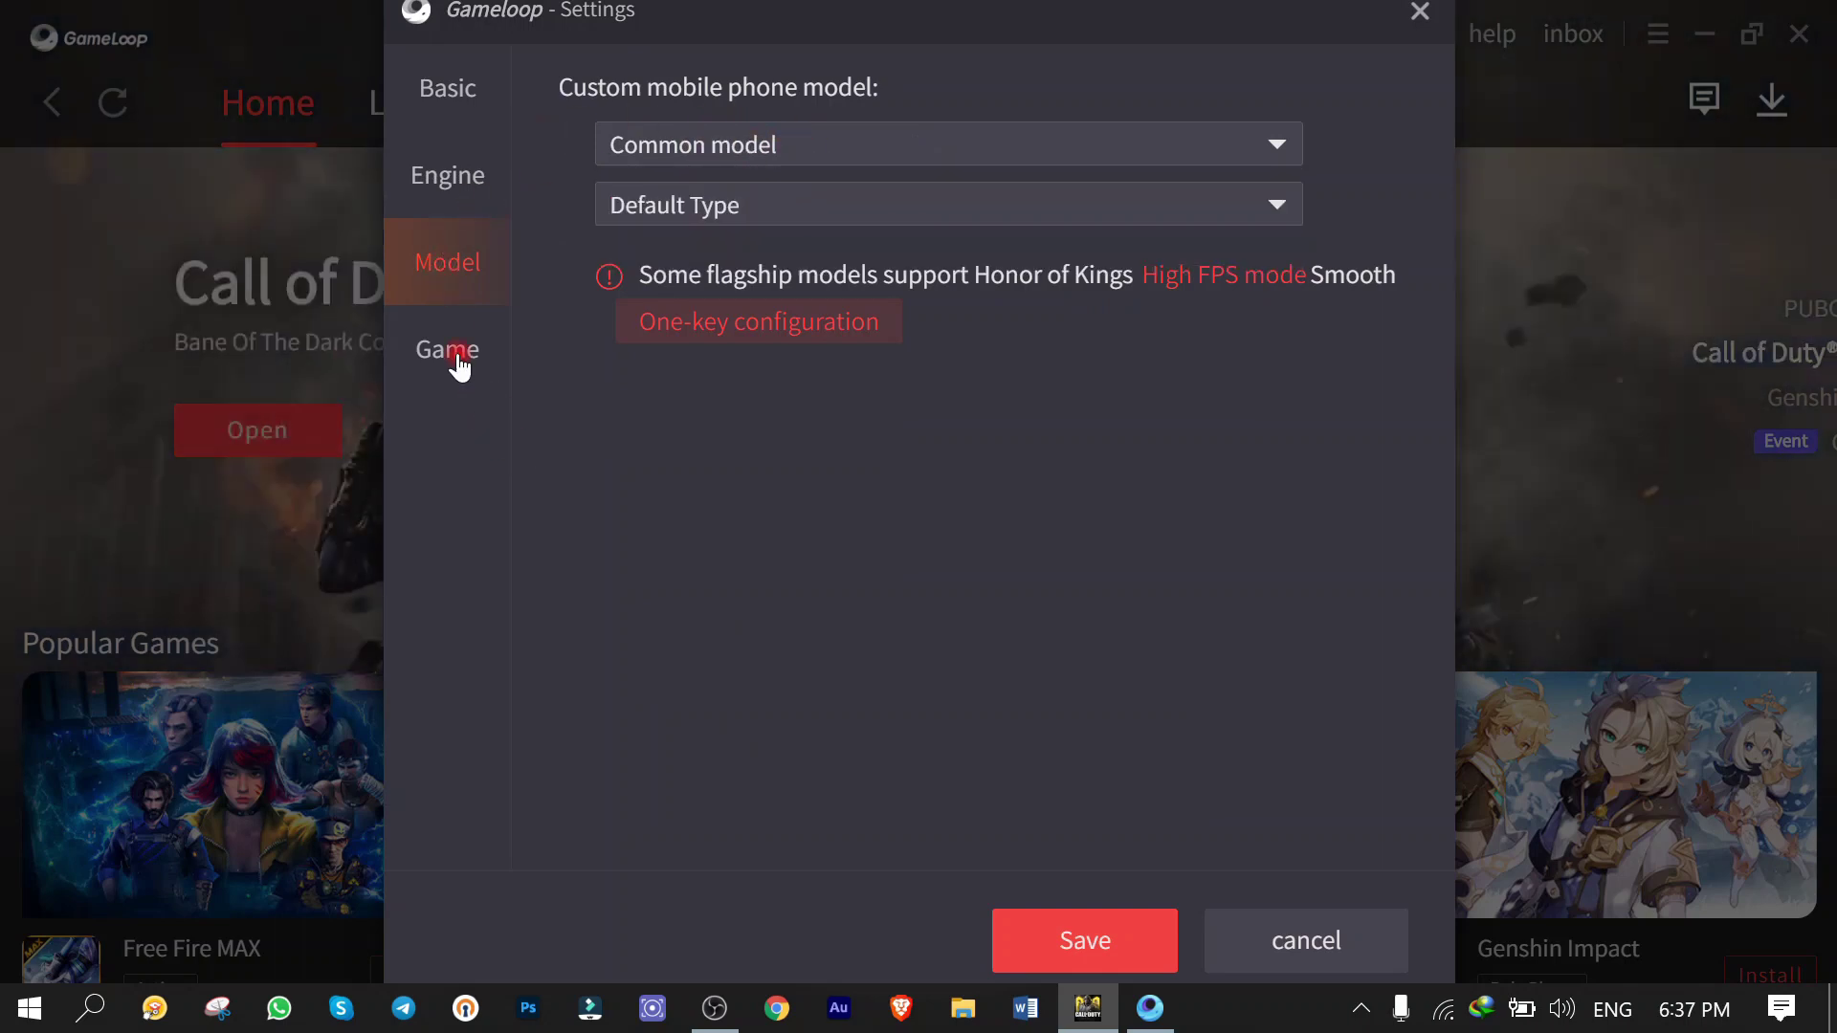
{"action": "left_click", "coordinate": [451, 360]}
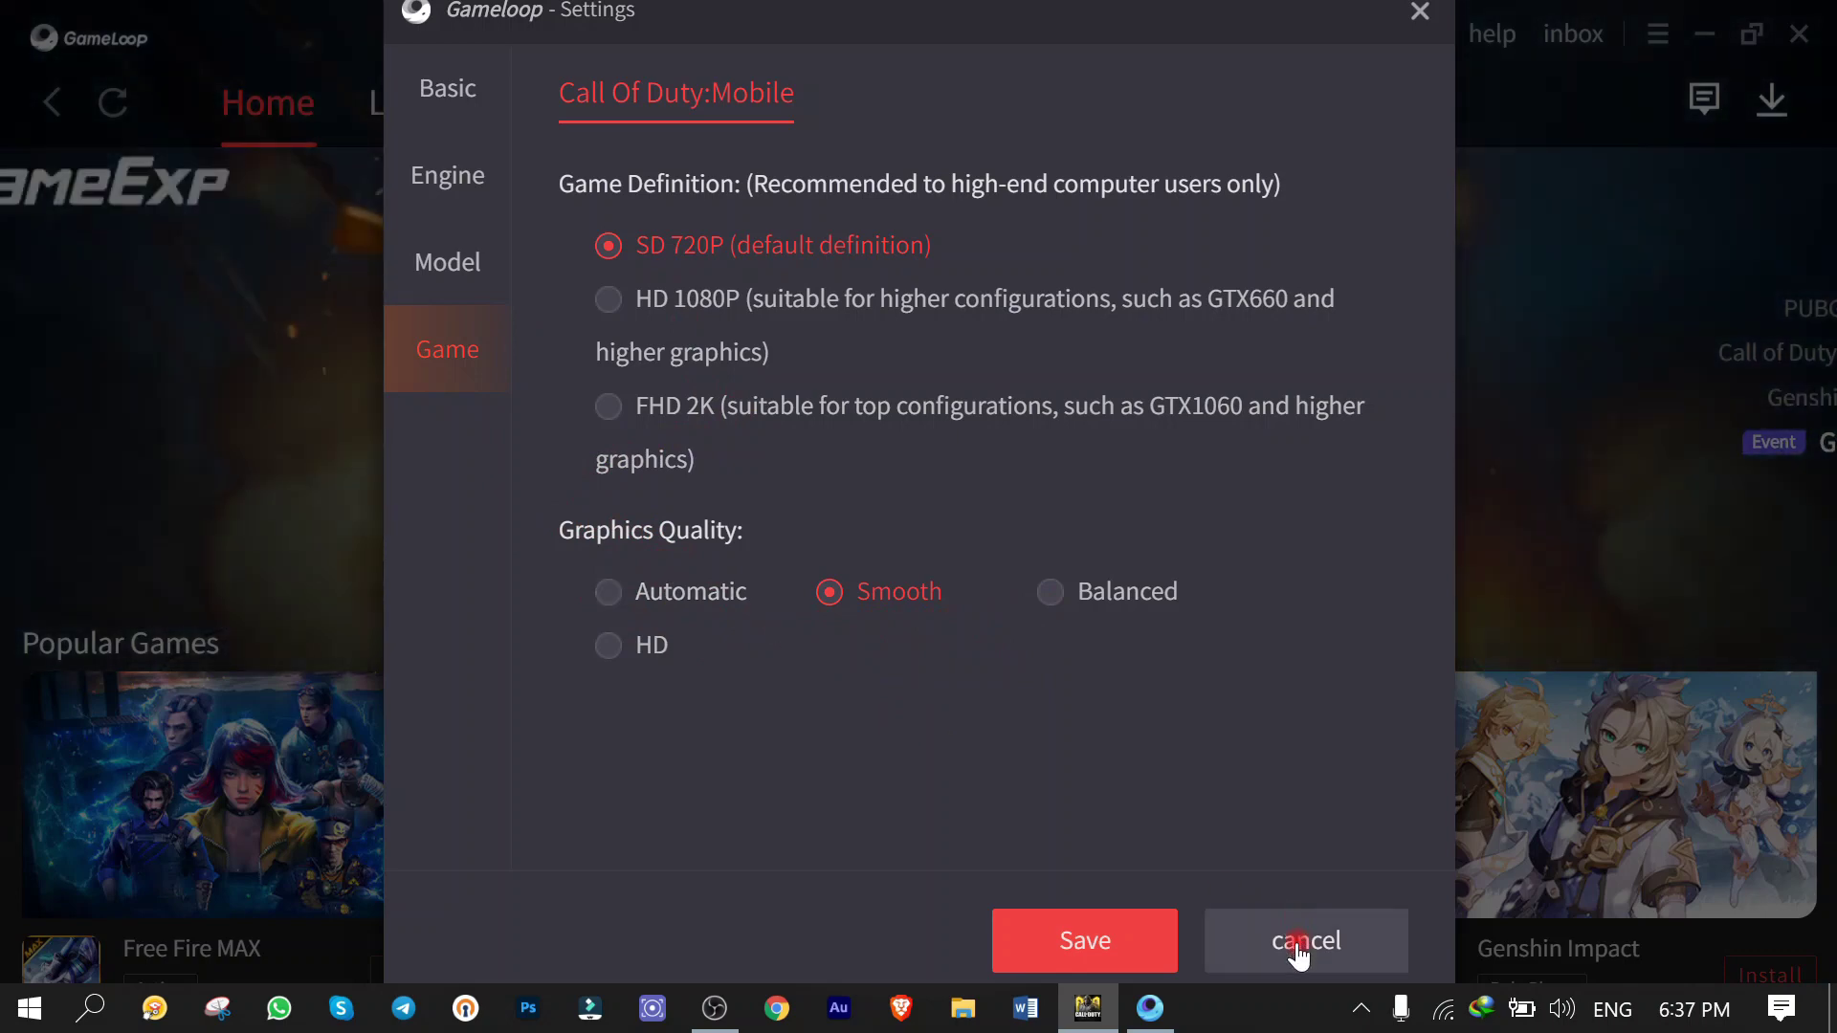
{"action": "left_click", "coordinate": [1297, 942]}
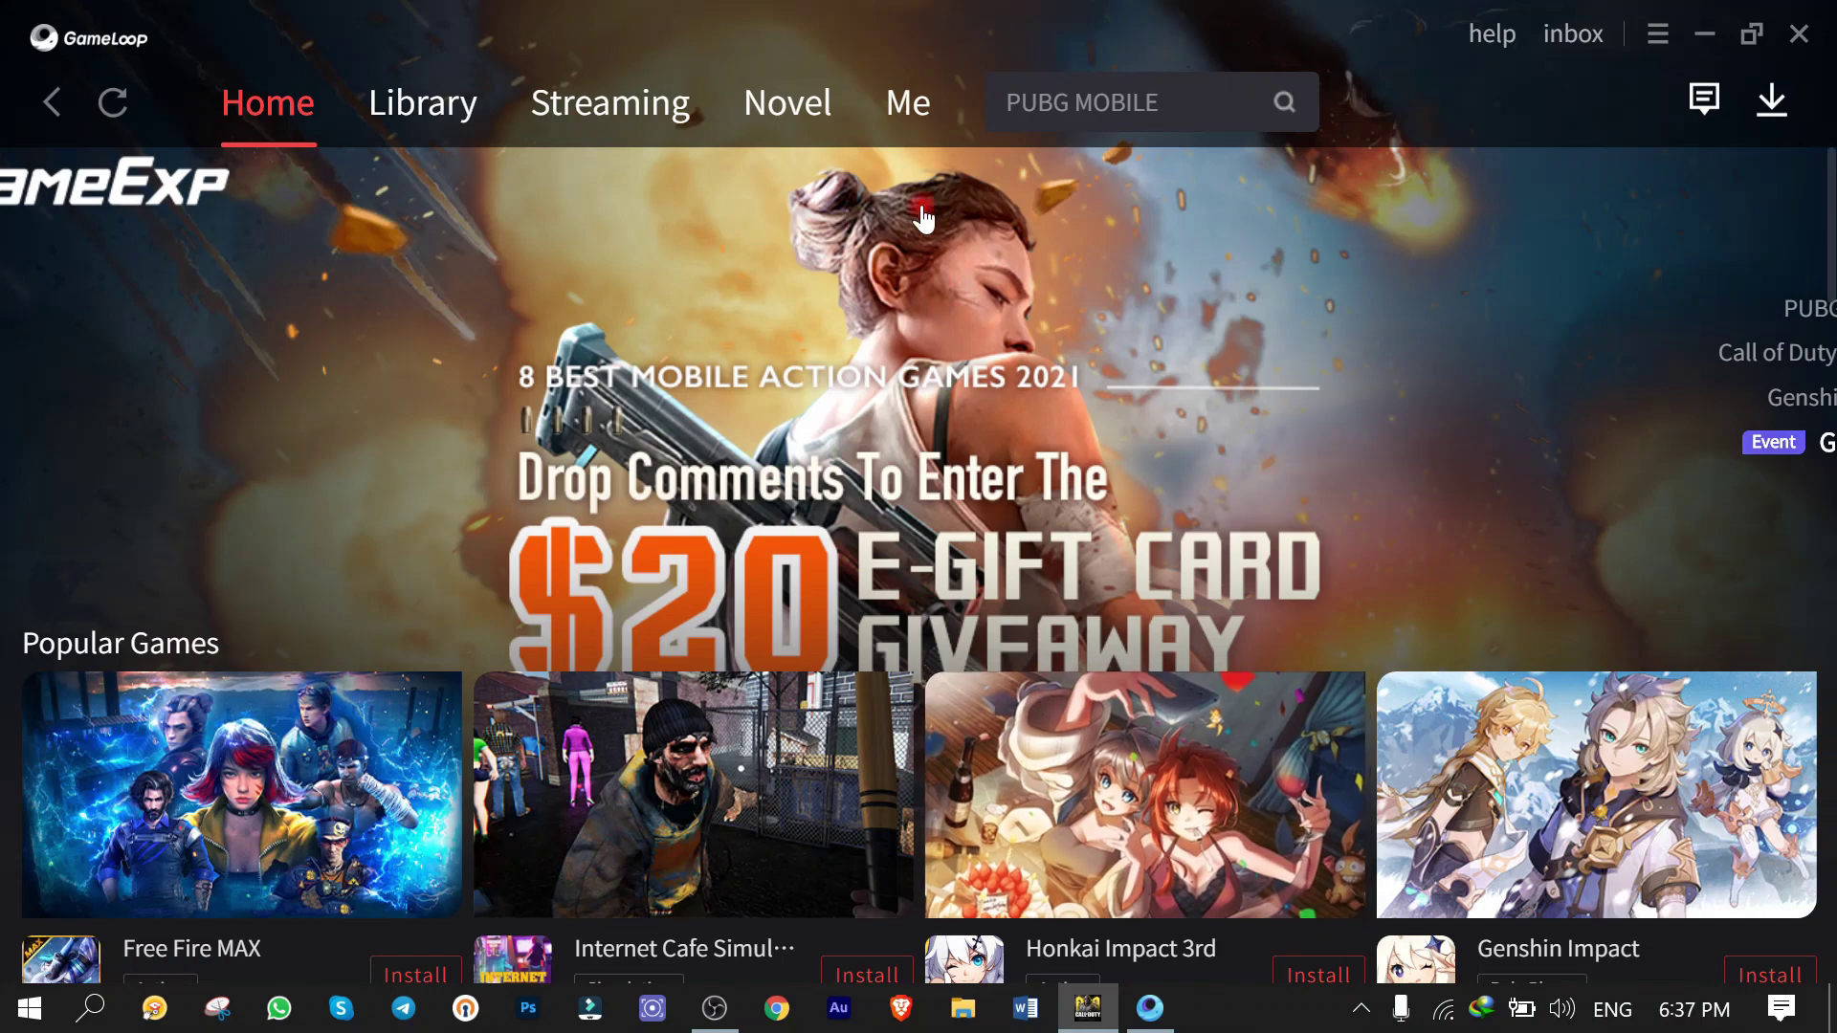
- Launch Call of Duty: Mobile from the installed games in GameLoop
{"action": "left_click", "coordinate": [904, 107]}
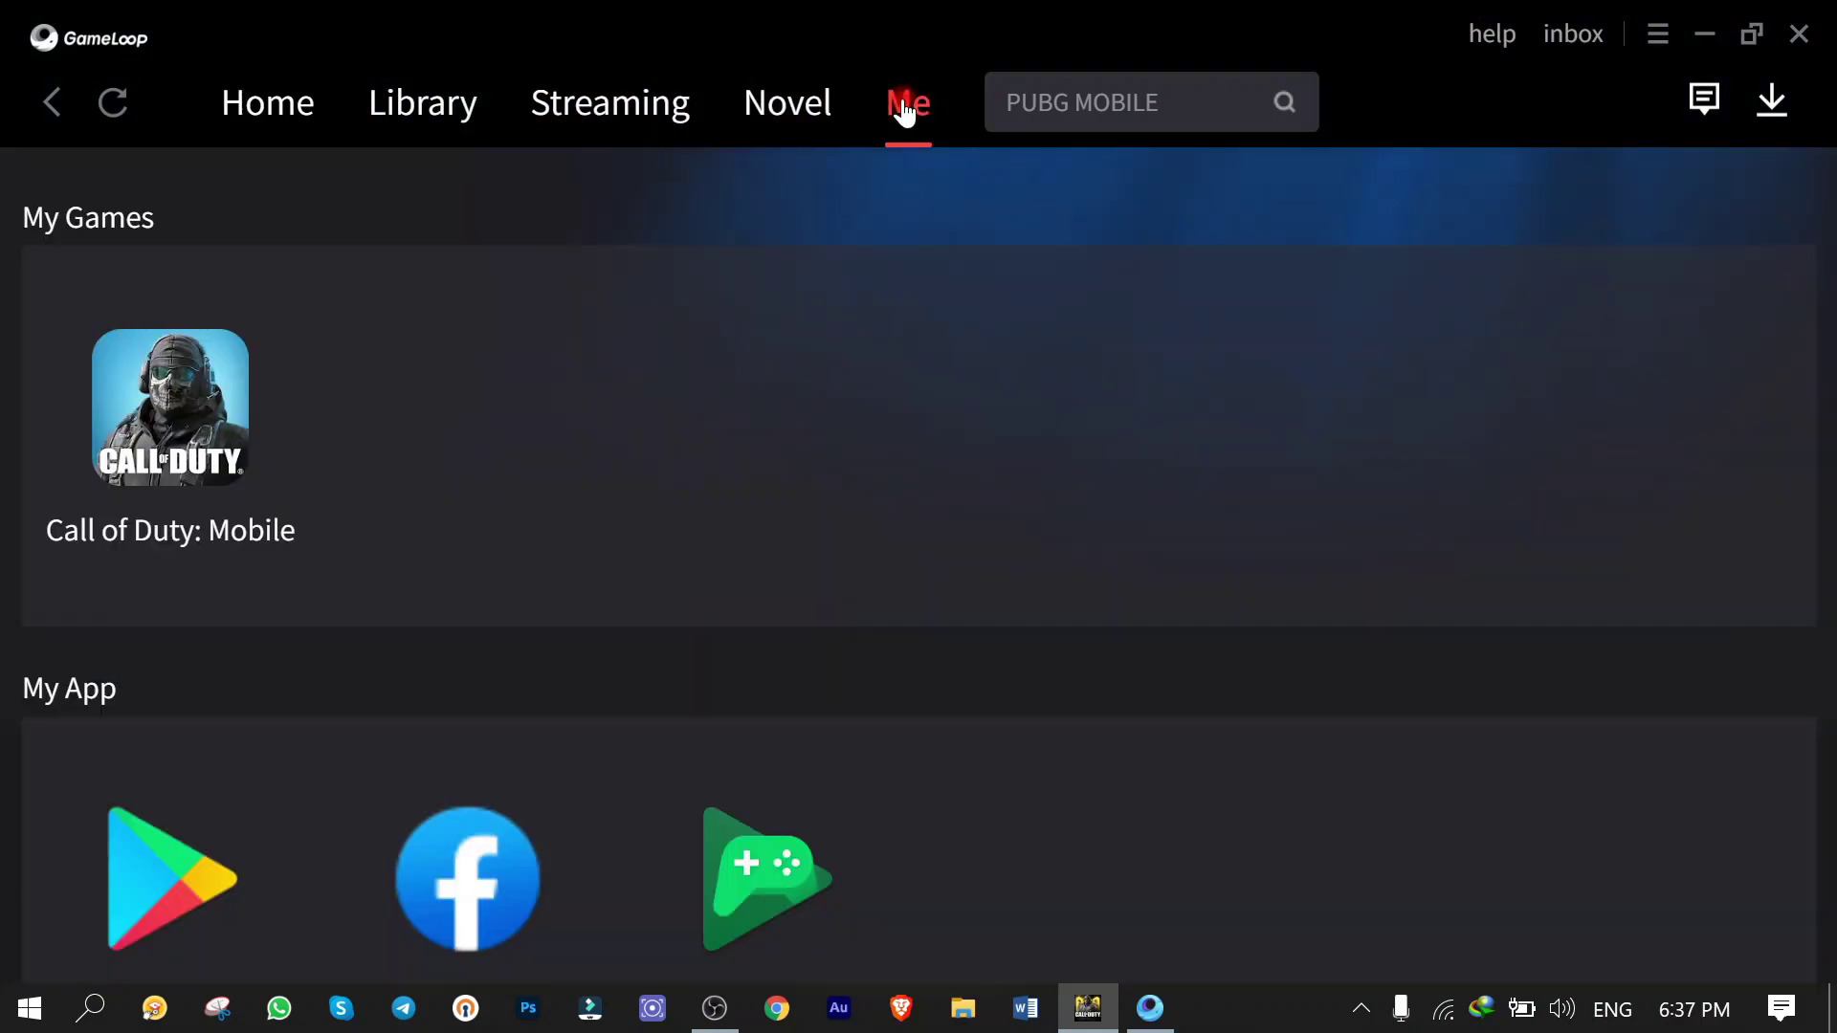
{"action": "left_click", "coordinate": [158, 432]}
{"action": "left_click", "coordinate": [1476, 150]}
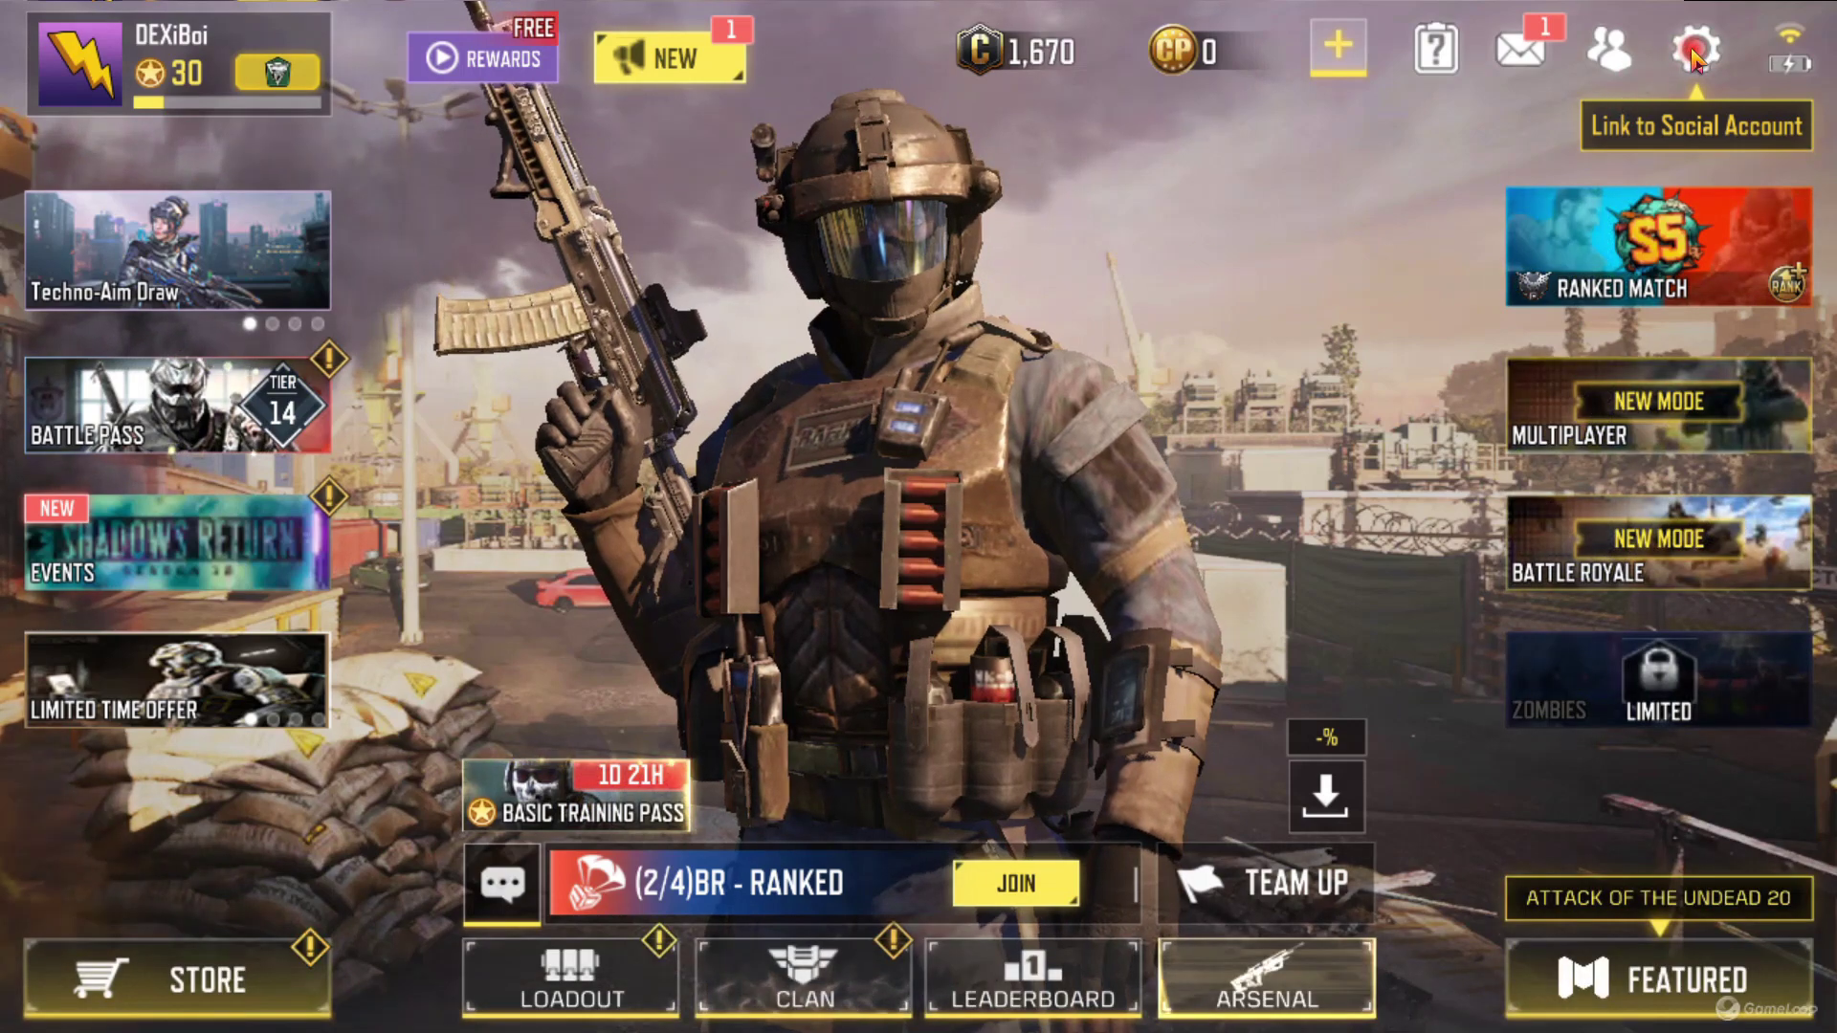
- Open the in-game settings and examine the control modes and basic multiplayer options down to the mini map settings
{"action": "left_click", "coordinate": [1694, 53]}
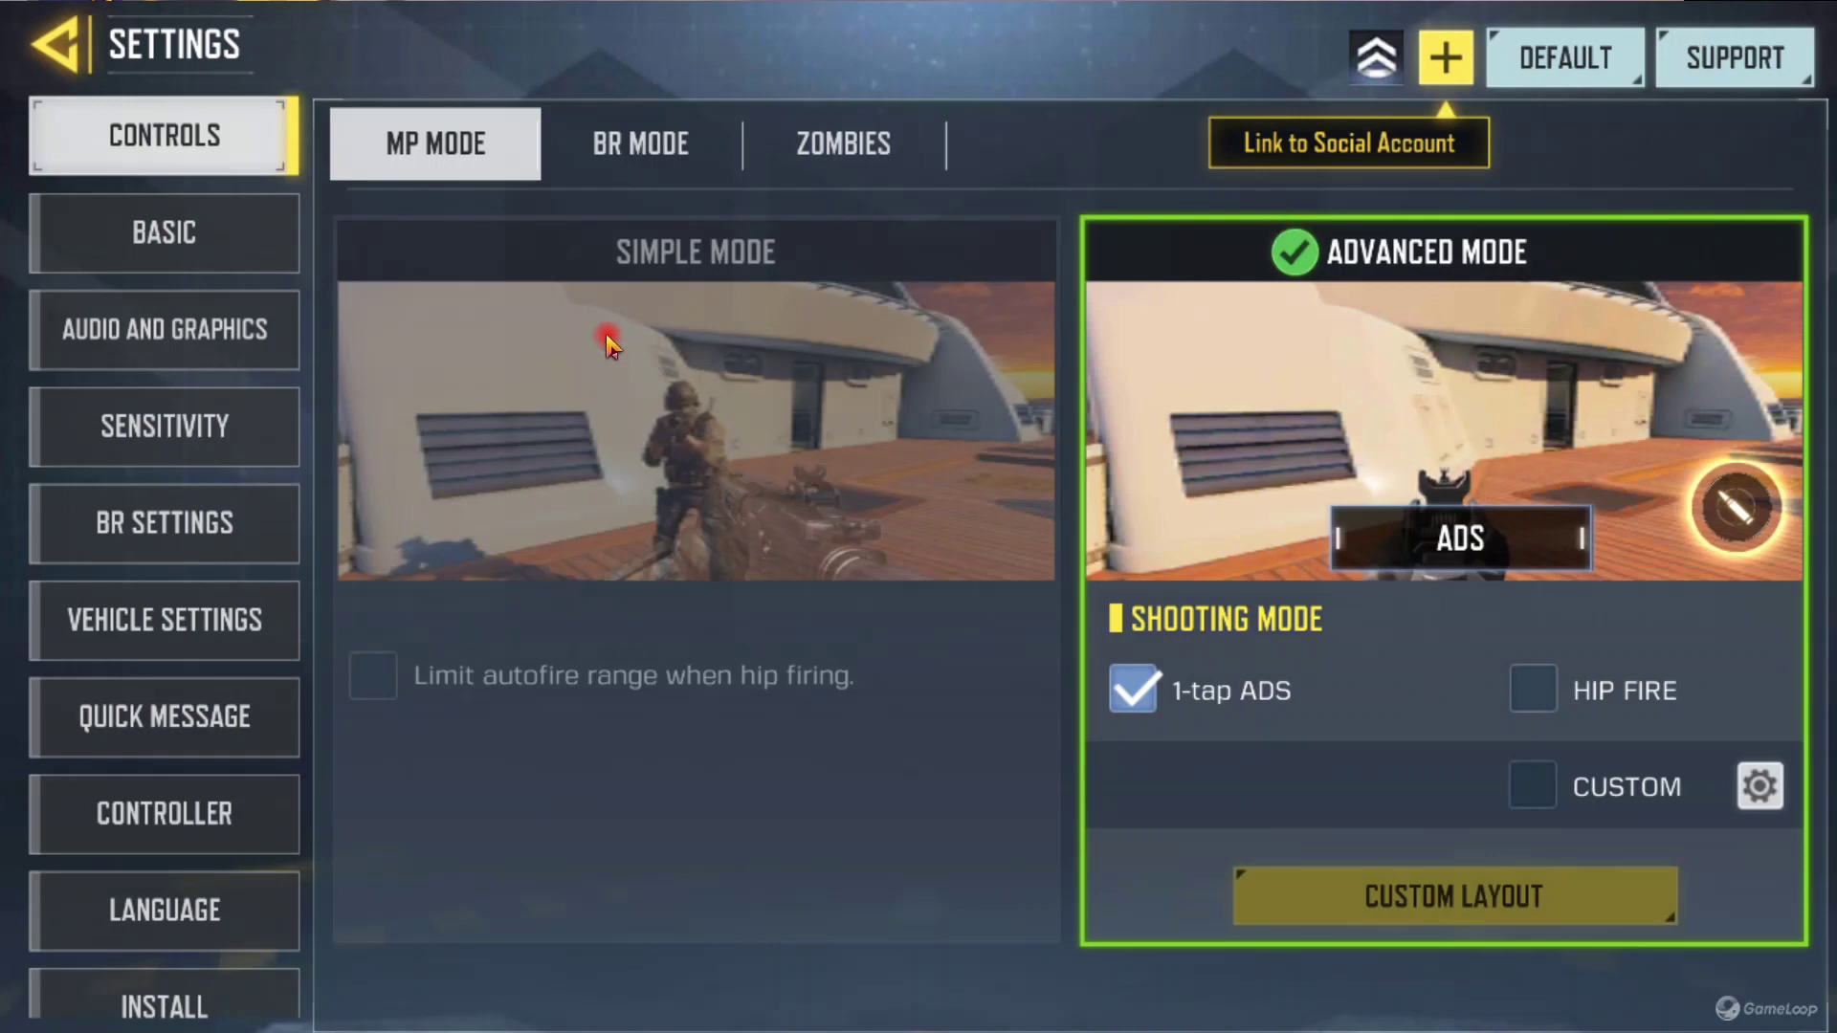
{"action": "left_click", "coordinate": [151, 232]}
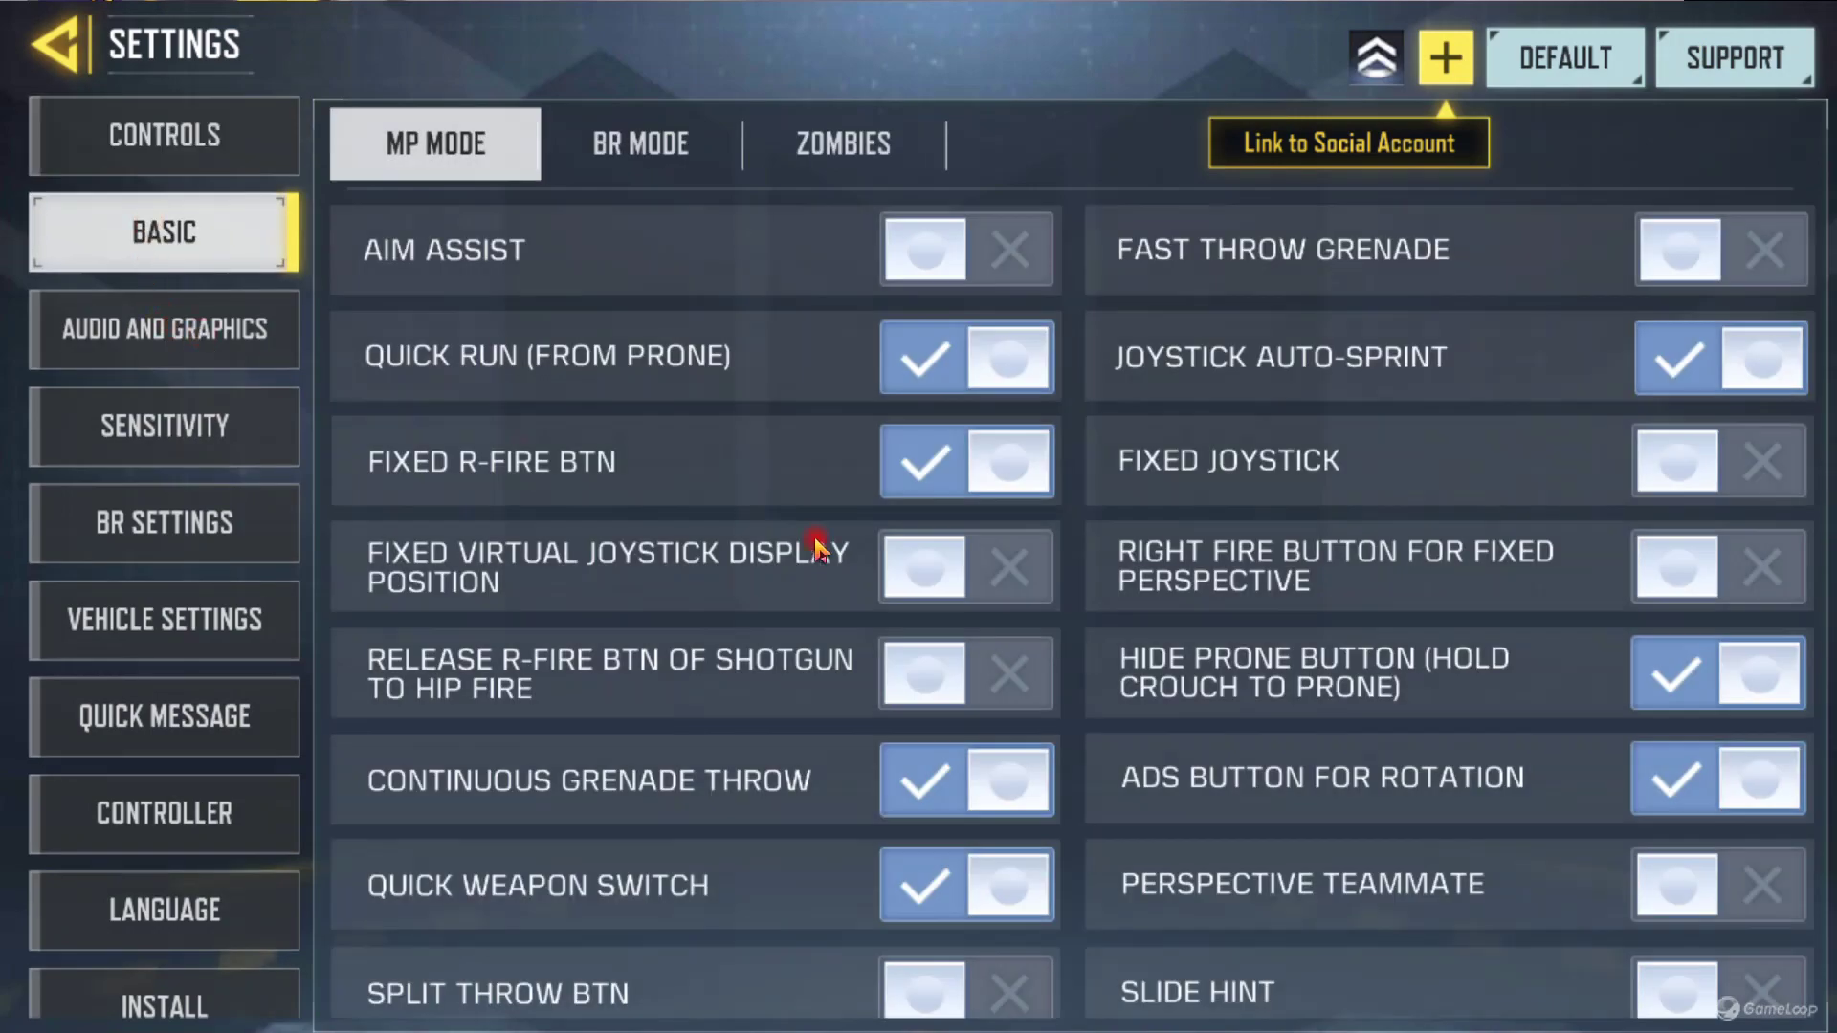
{"action": "scroll", "coordinate": [771, 564], "scroll_direction": "down", "scroll_amount": 10}
{"action": "scroll", "coordinate": [771, 566], "scroll_direction": "down", "scroll_amount": 15}
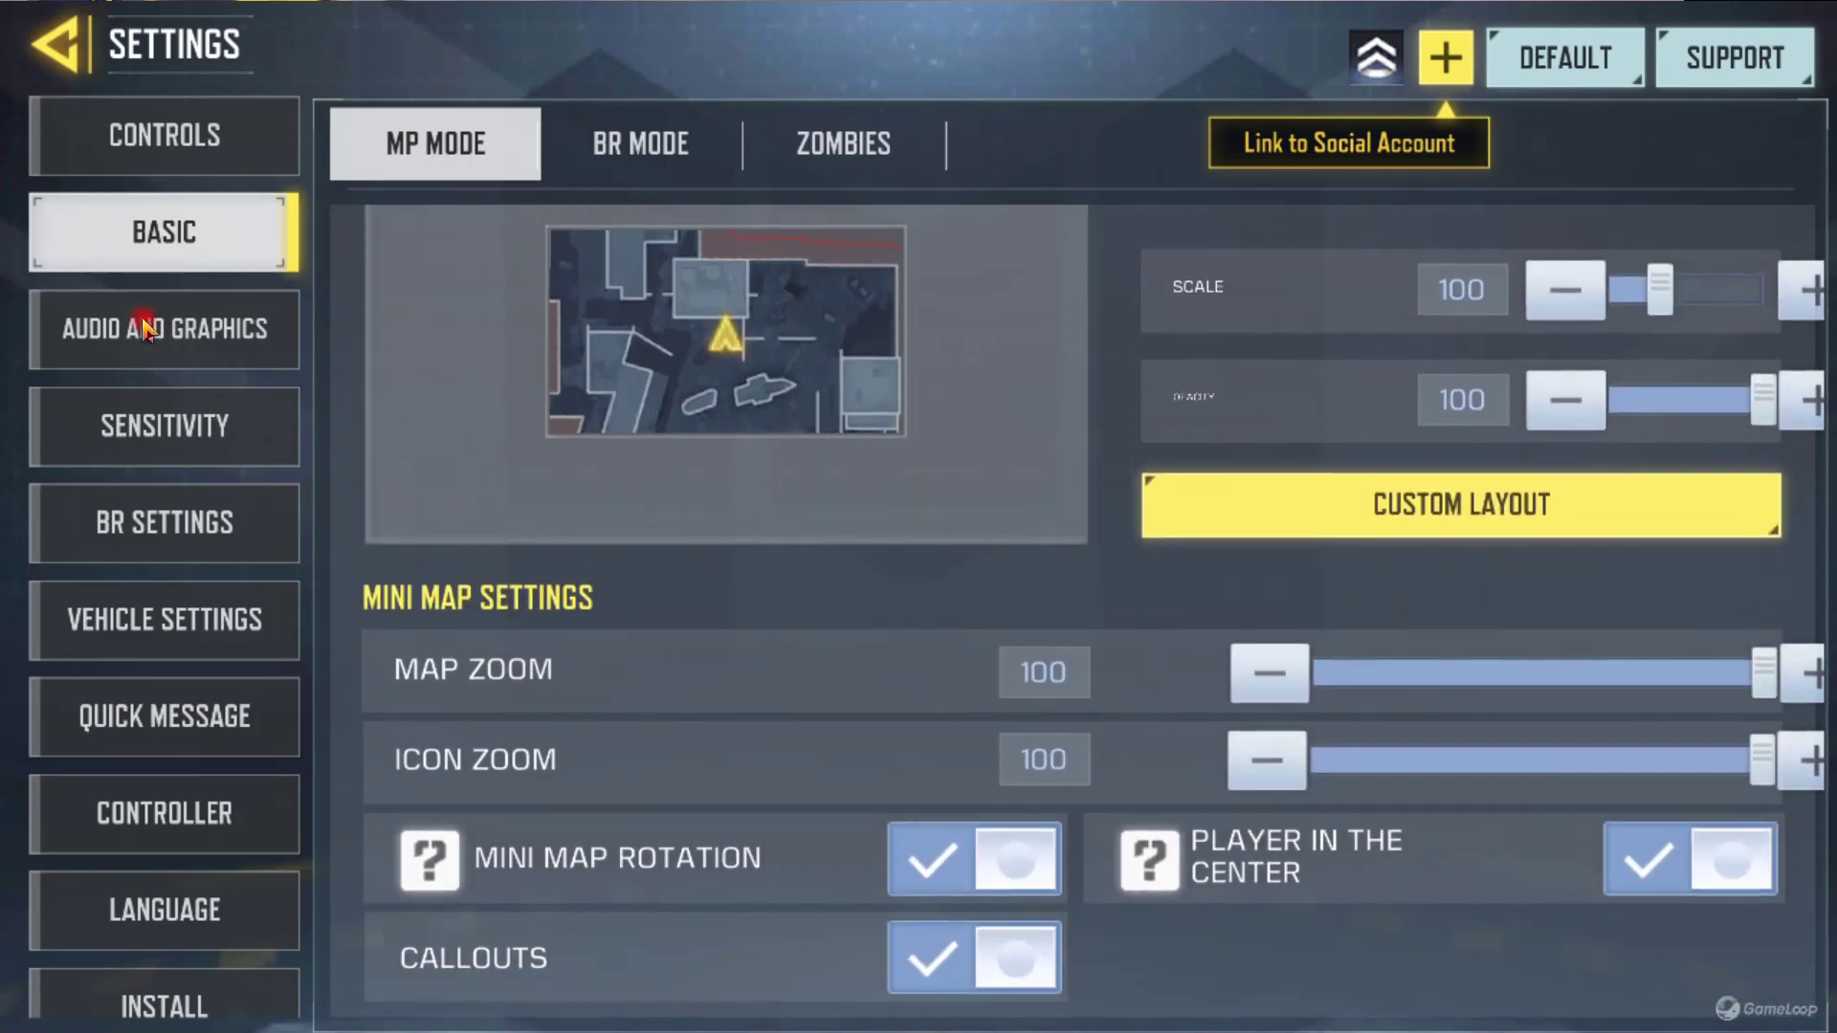
- Examine the game's graphics quality and frame rate, audio volume and hit effects settings
{"action": "left_click", "coordinate": [145, 326]}
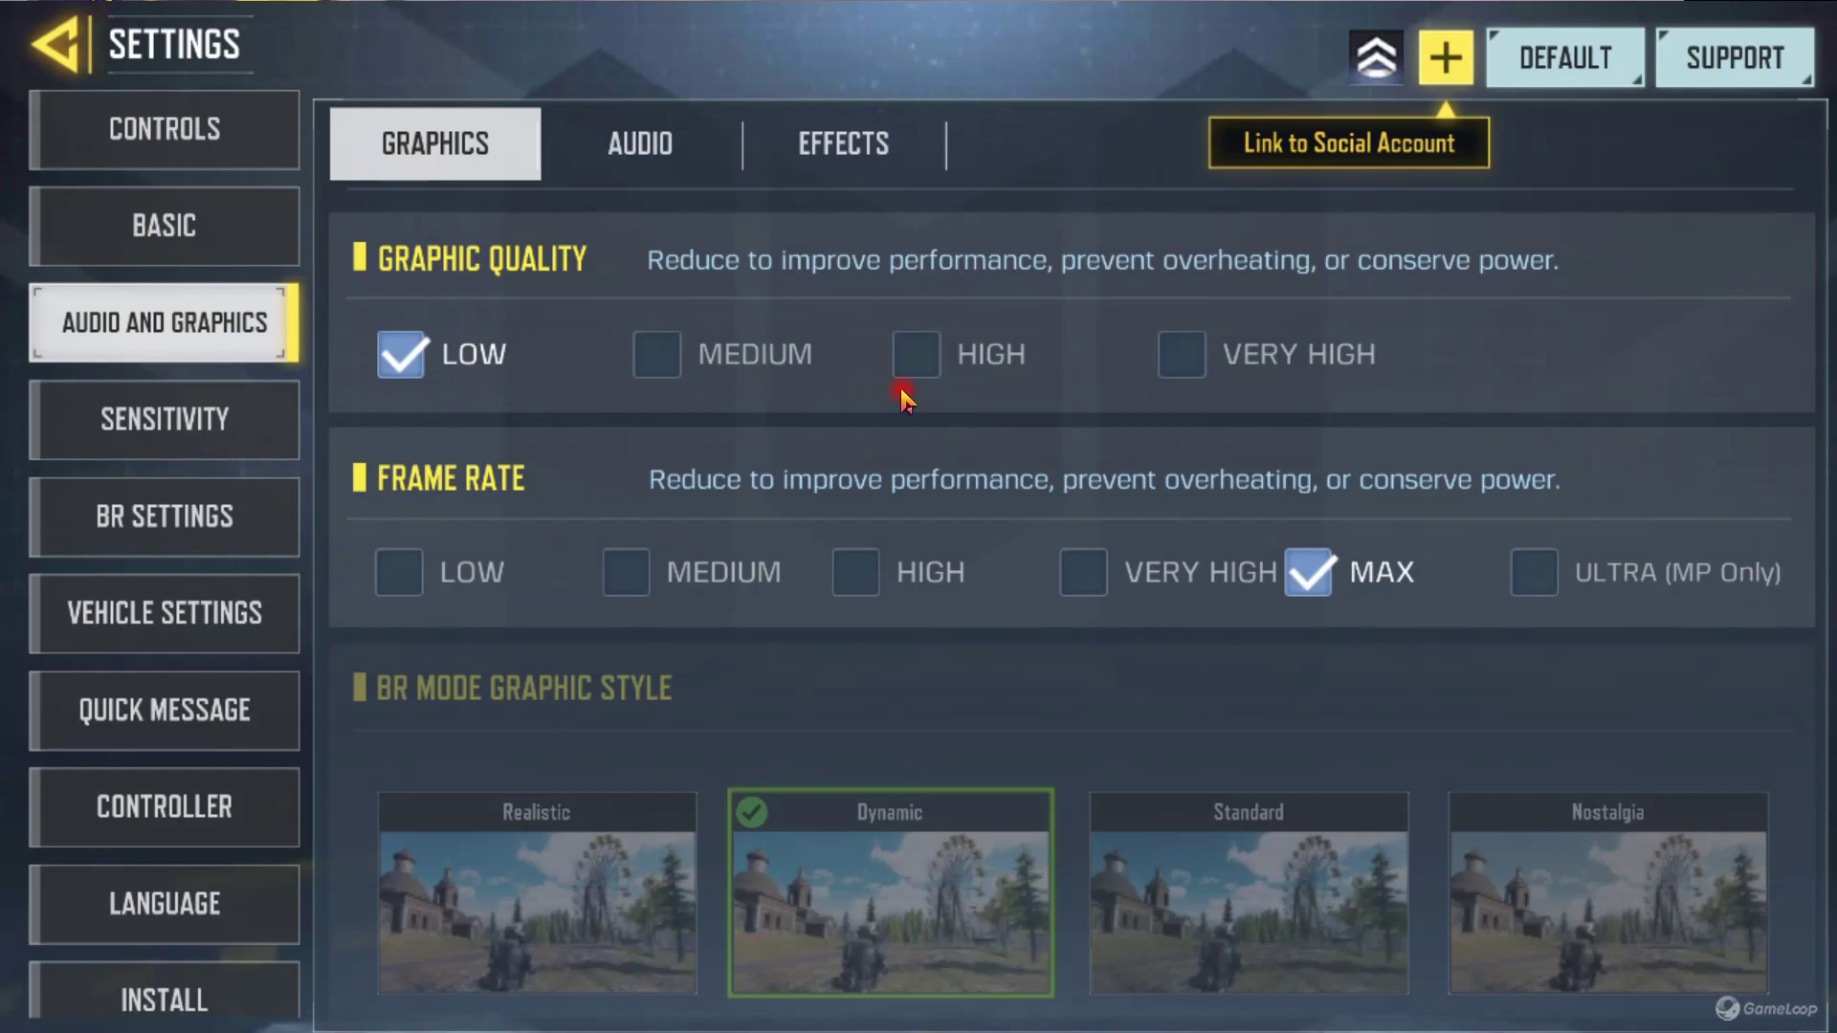
{"action": "left_click", "coordinate": [641, 149]}
{"action": "scroll", "coordinate": [635, 497], "scroll_direction": "down", "scroll_amount": 5}
{"action": "scroll", "coordinate": [635, 497], "scroll_direction": "up", "scroll_amount": 5}
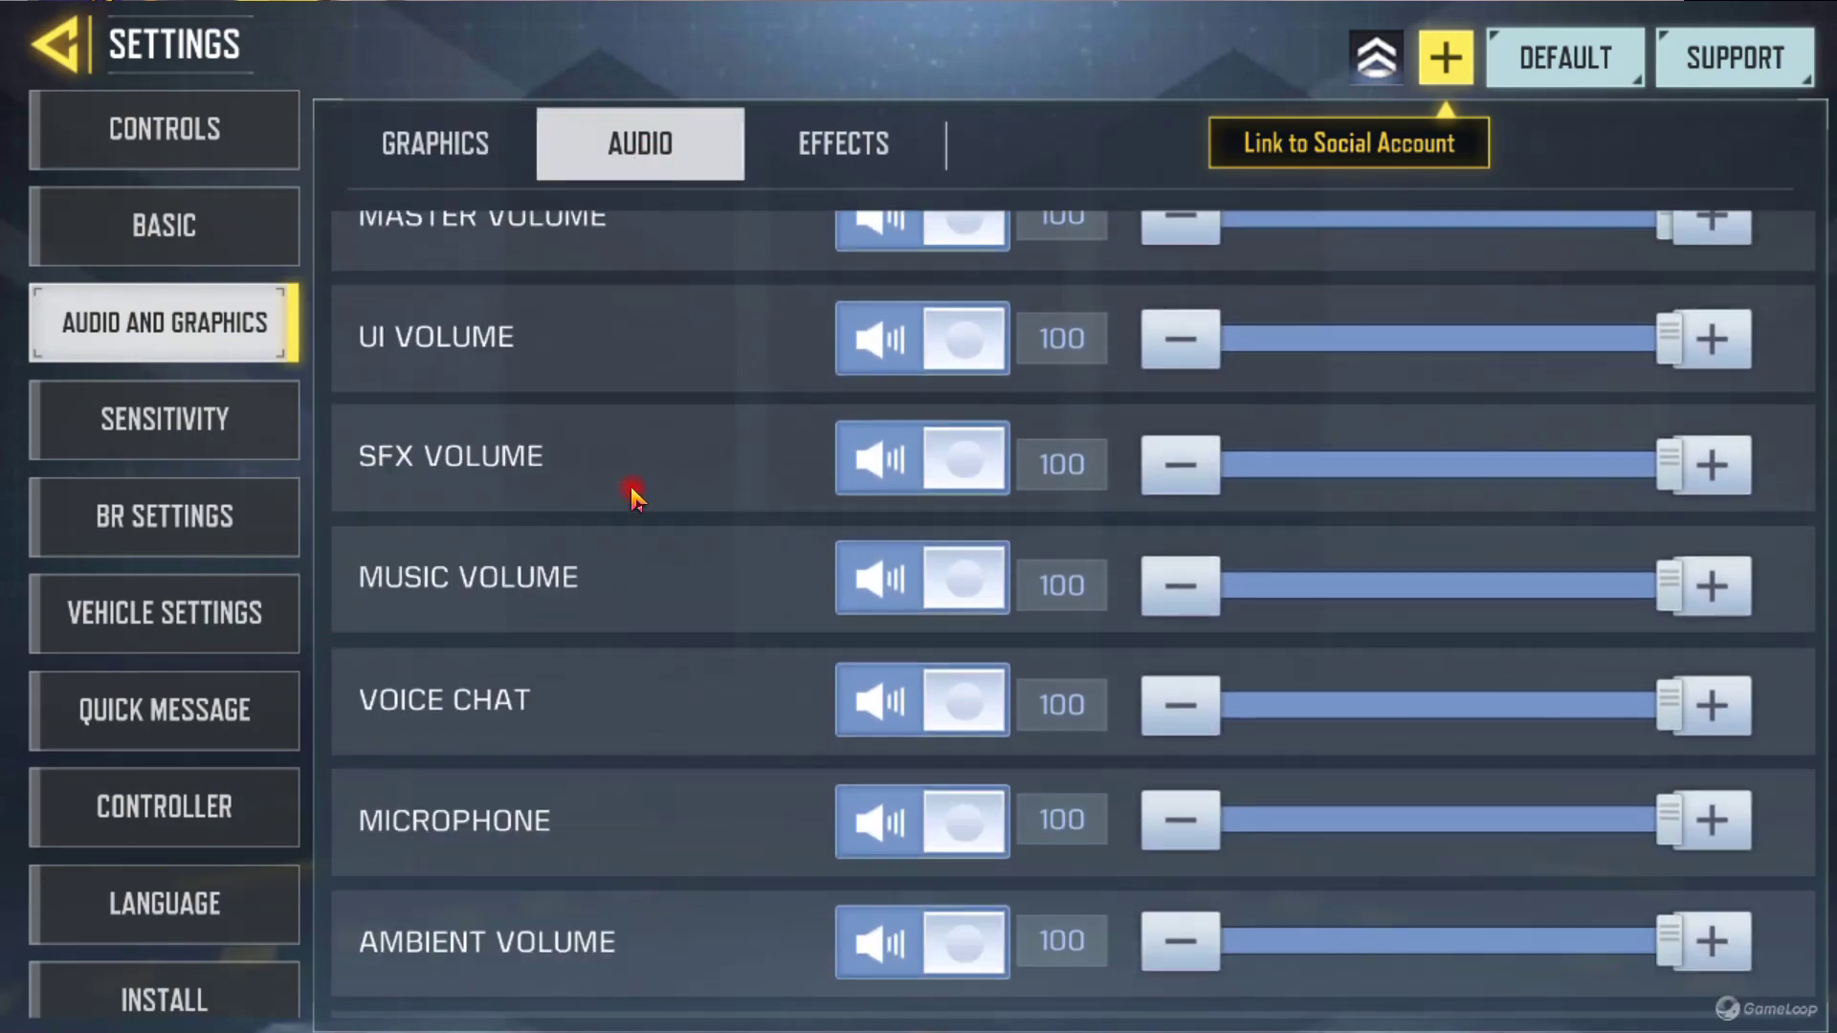
{"action": "left_click", "coordinate": [857, 141]}
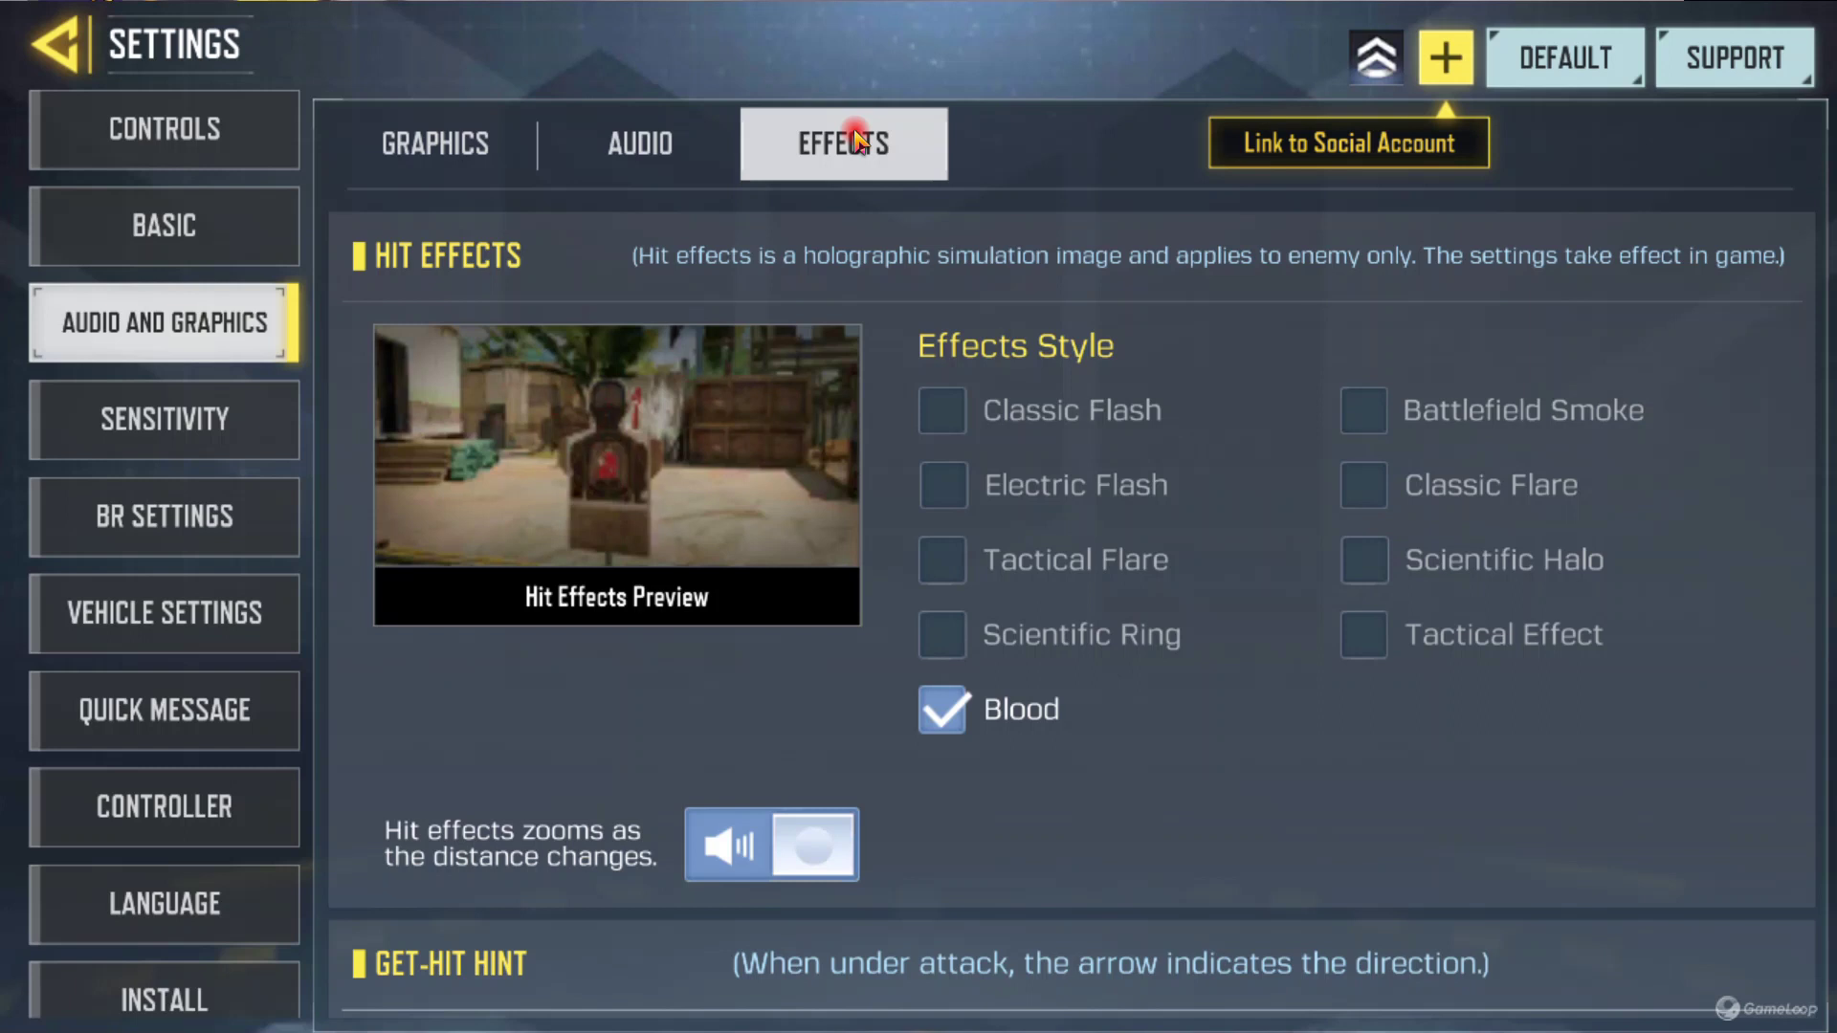
- Examine the sensitivity, controller and install settings, and return to the game lobby
{"action": "left_click", "coordinate": [96, 413]}
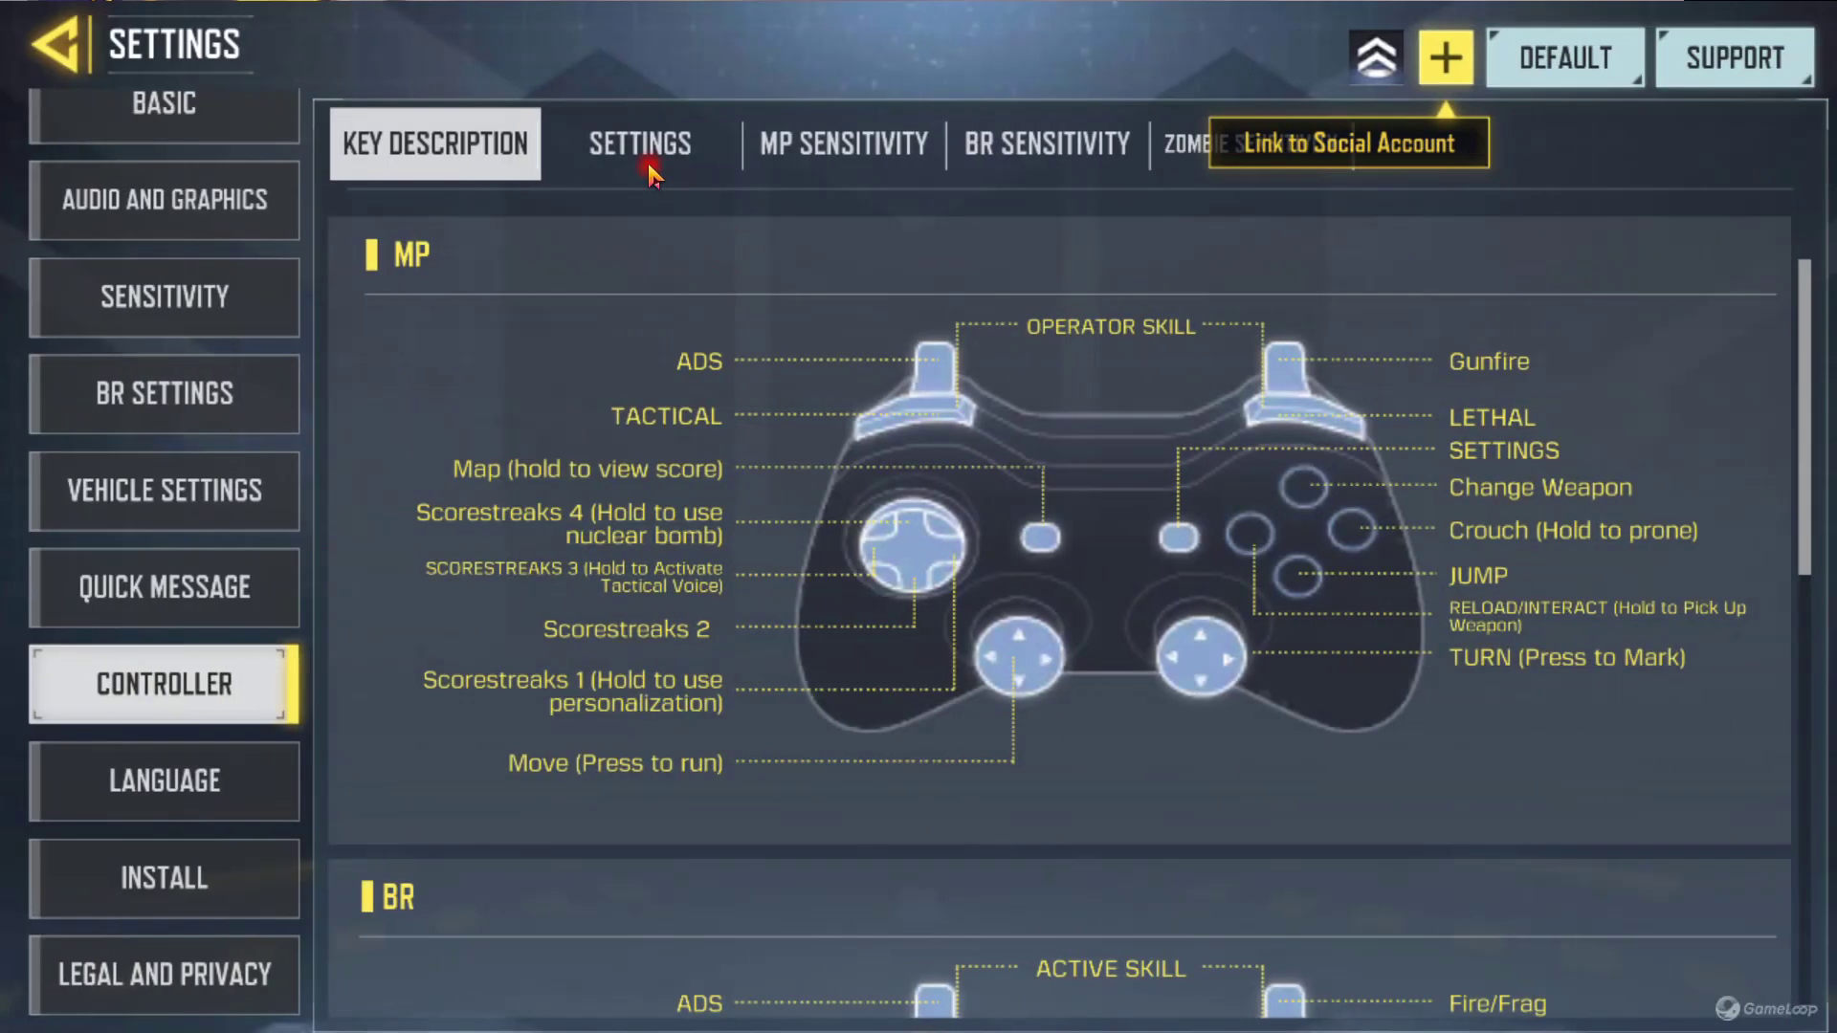
{"action": "left_click", "coordinate": [643, 153]}
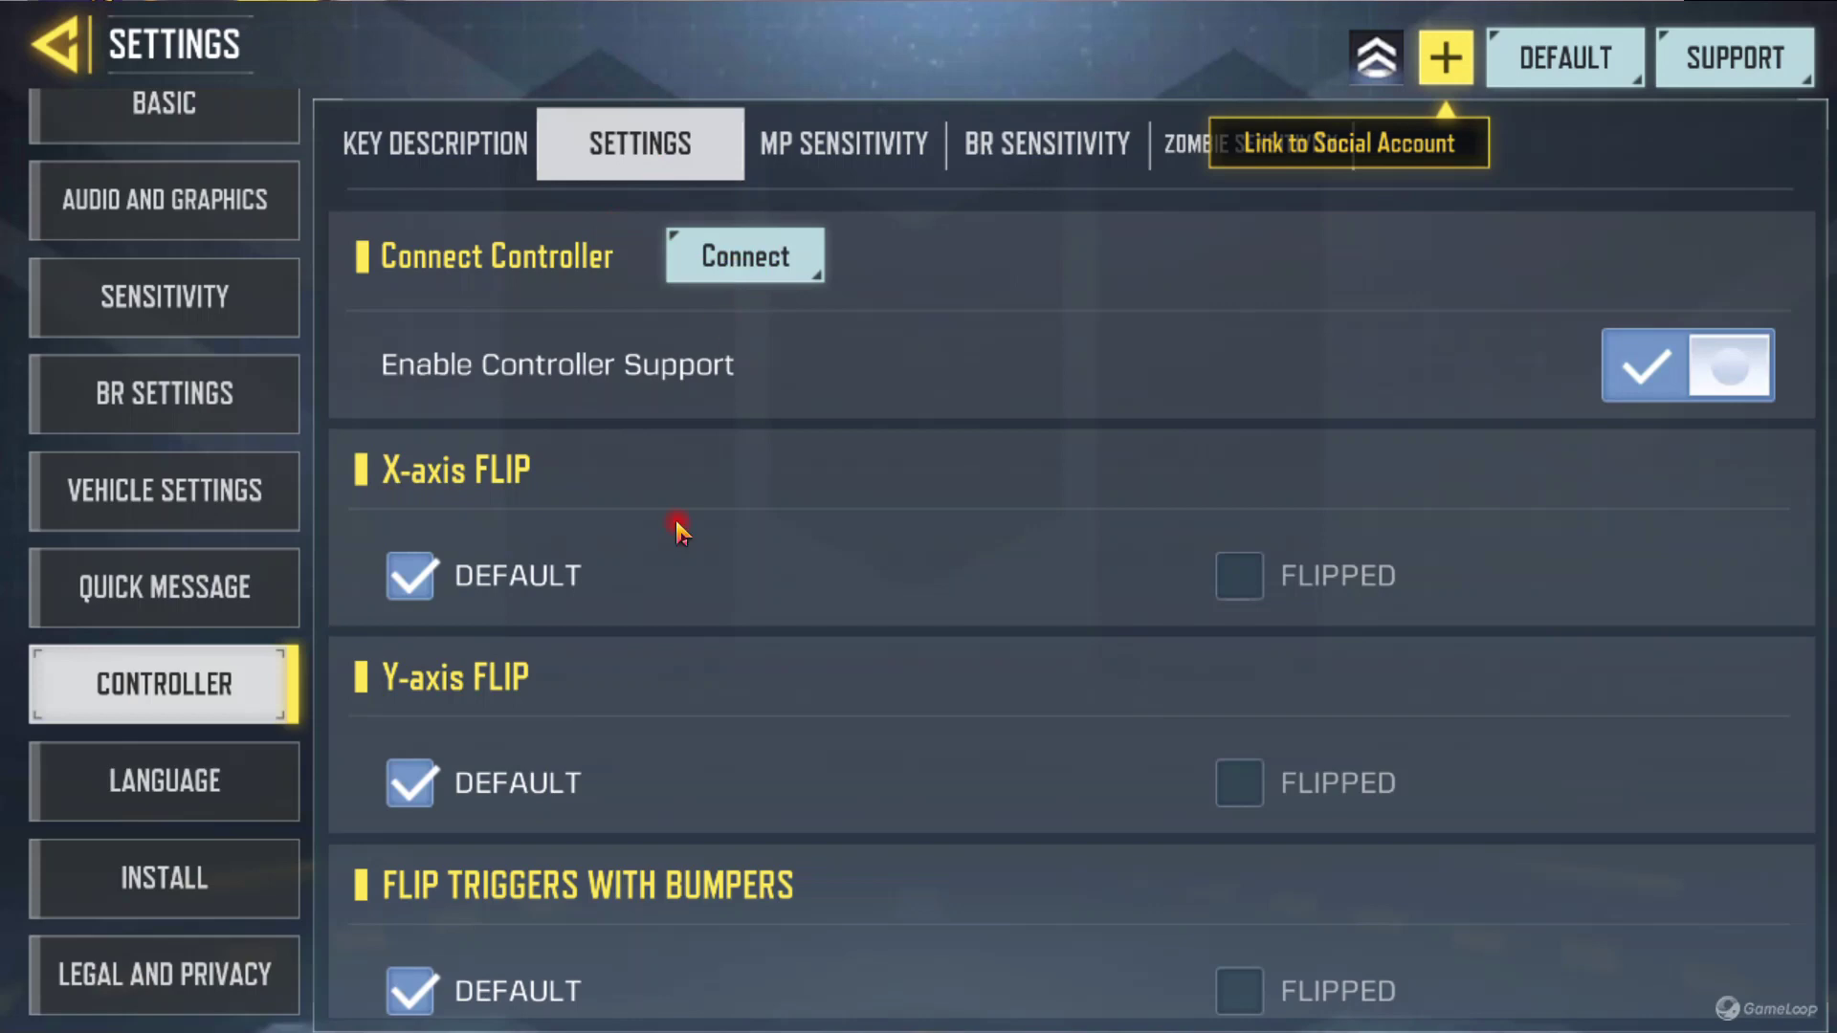
{"action": "scroll", "coordinate": [681, 529], "scroll_direction": "down", "scroll_amount": 5}
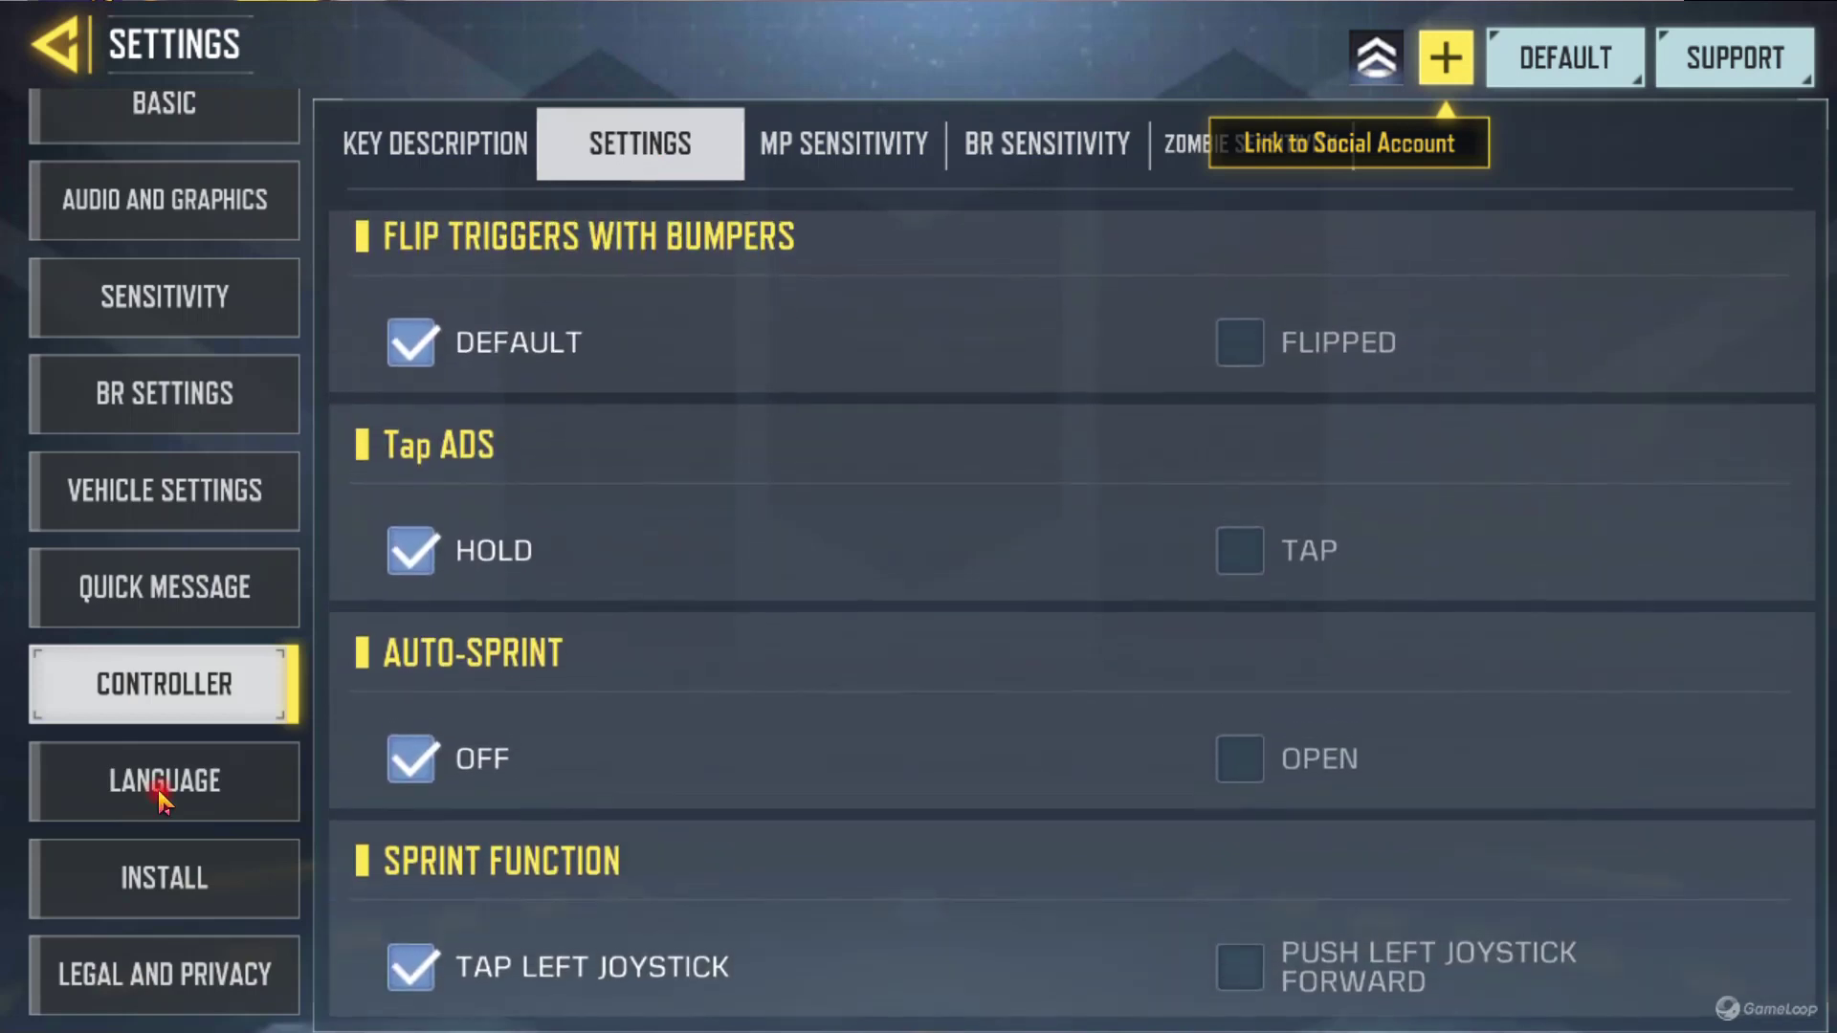
{"action": "left_click", "coordinate": [155, 895]}
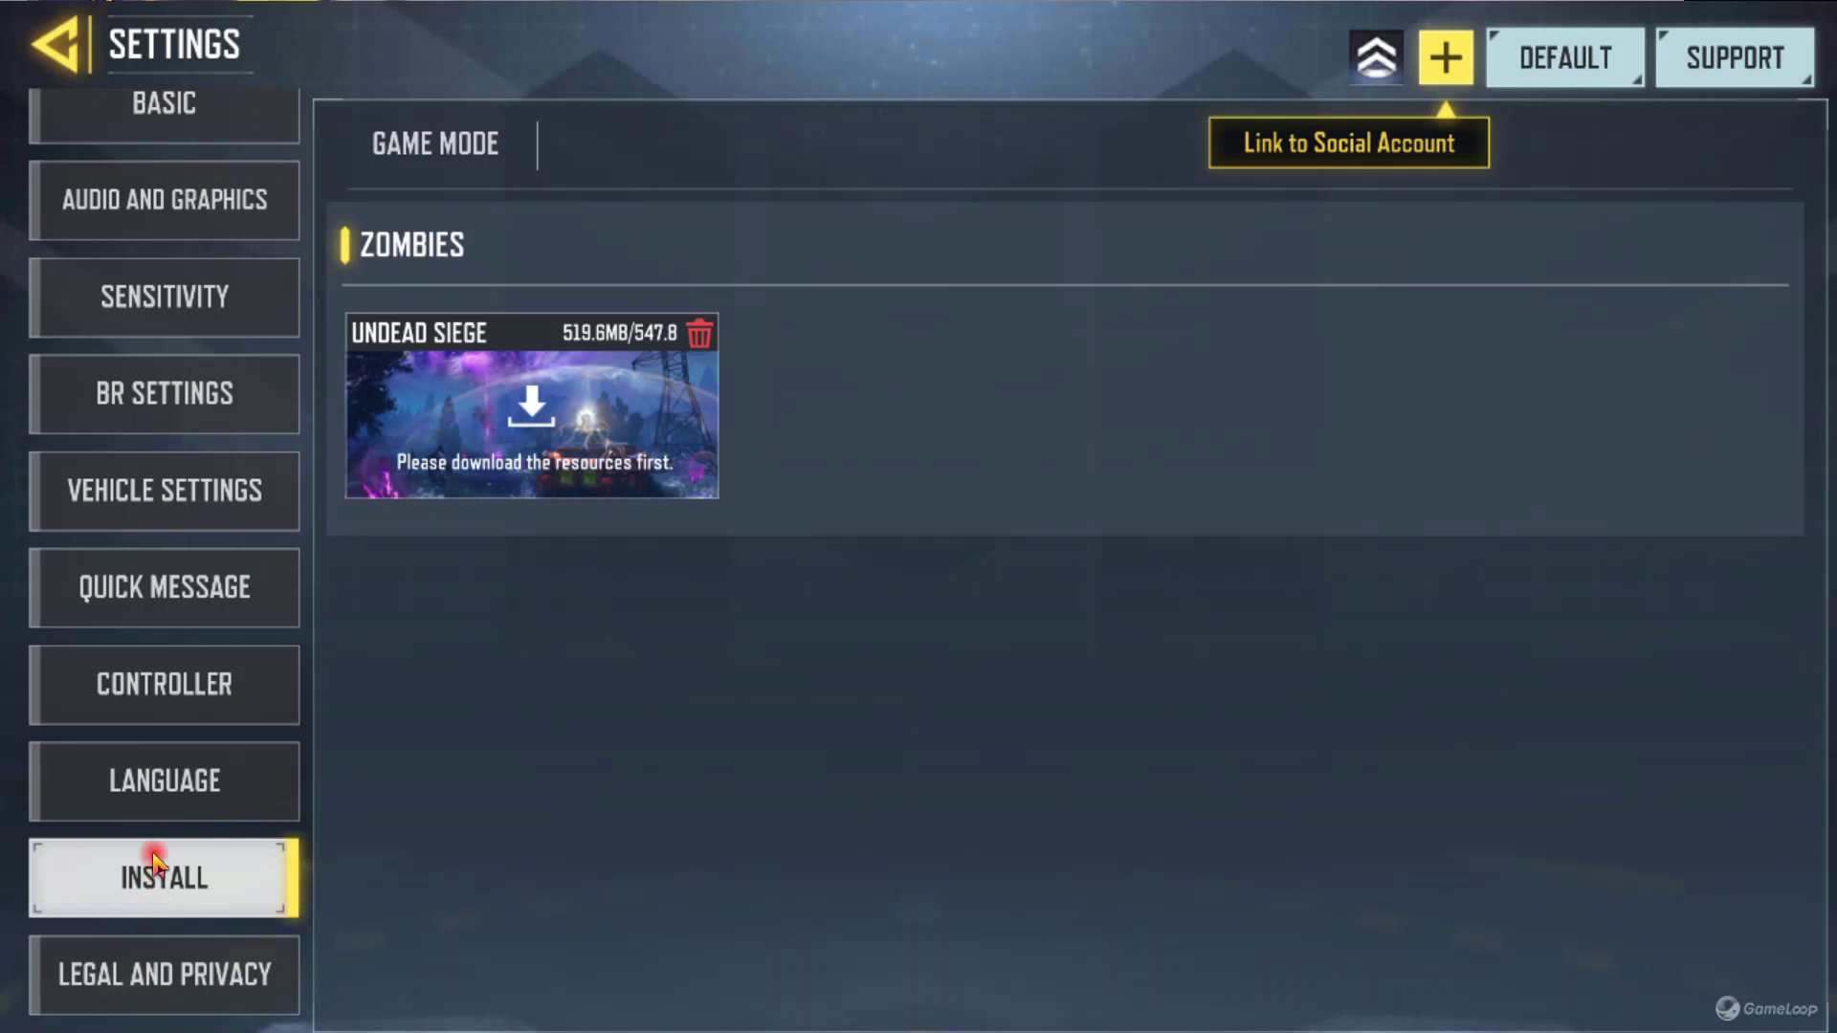
{"action": "key", "text": "Escape"}
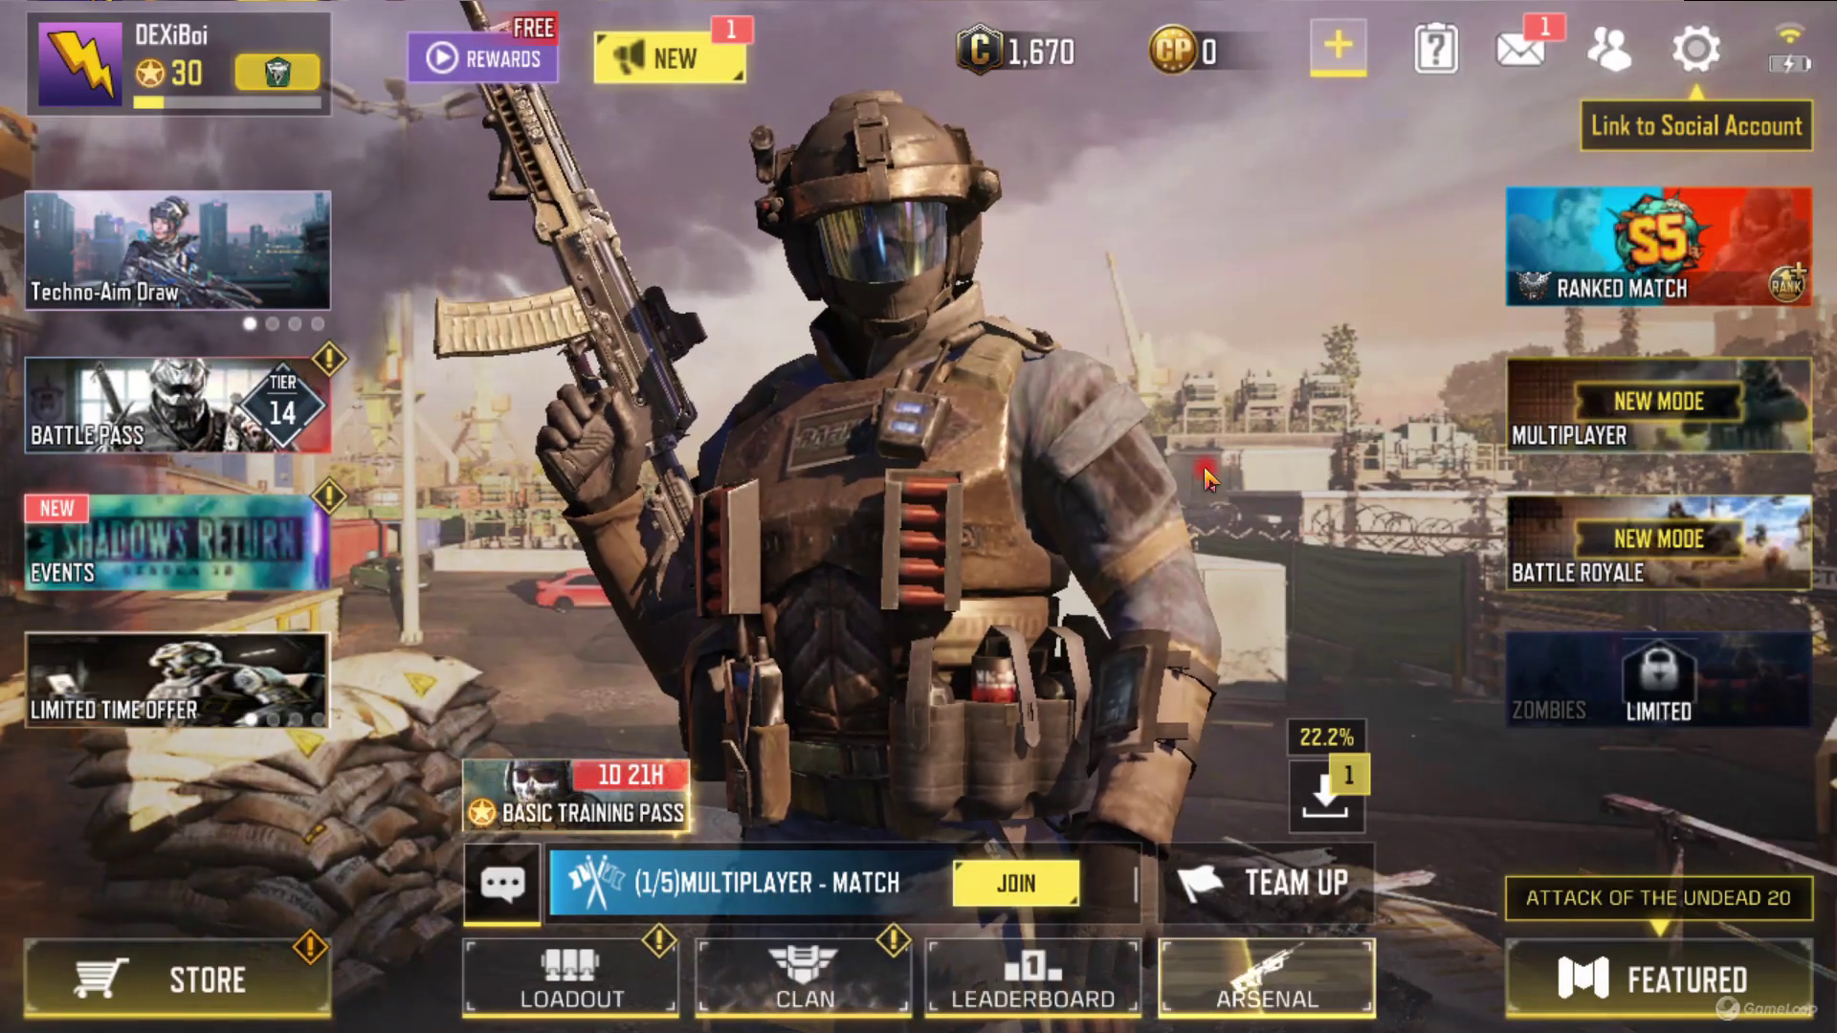